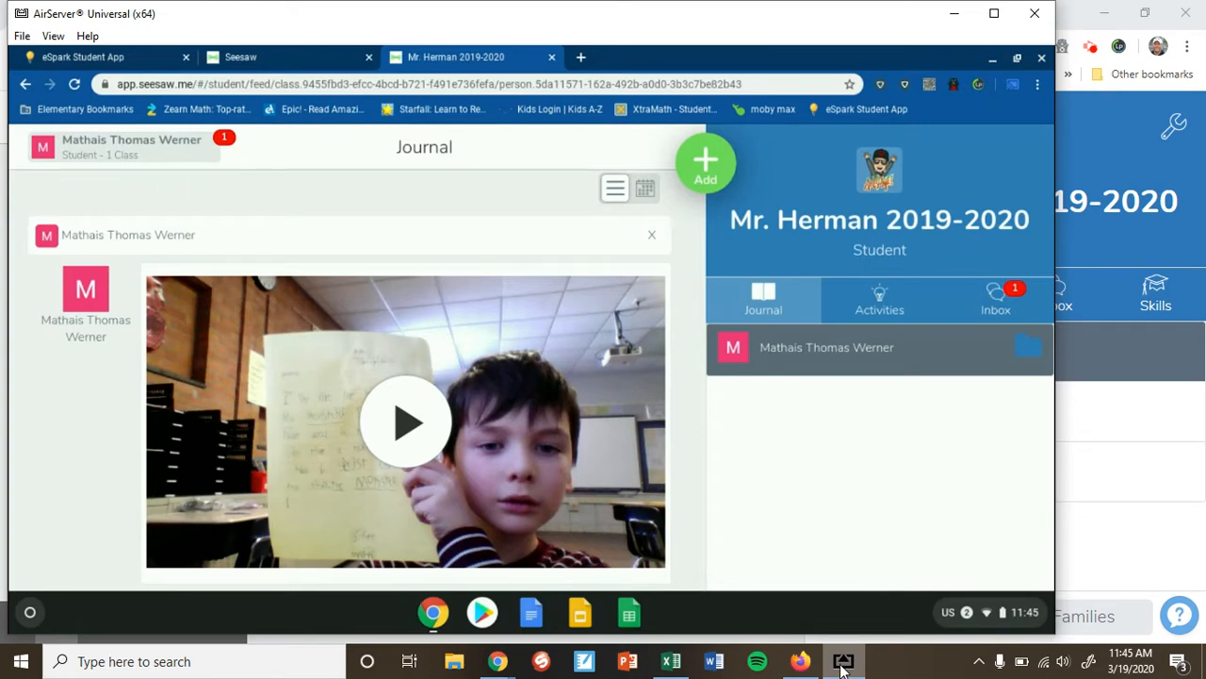
Switch from the mirrored AirServer screen to the teacher's Seesaw class and start assigning an activity from the activity library.
click(843, 664)
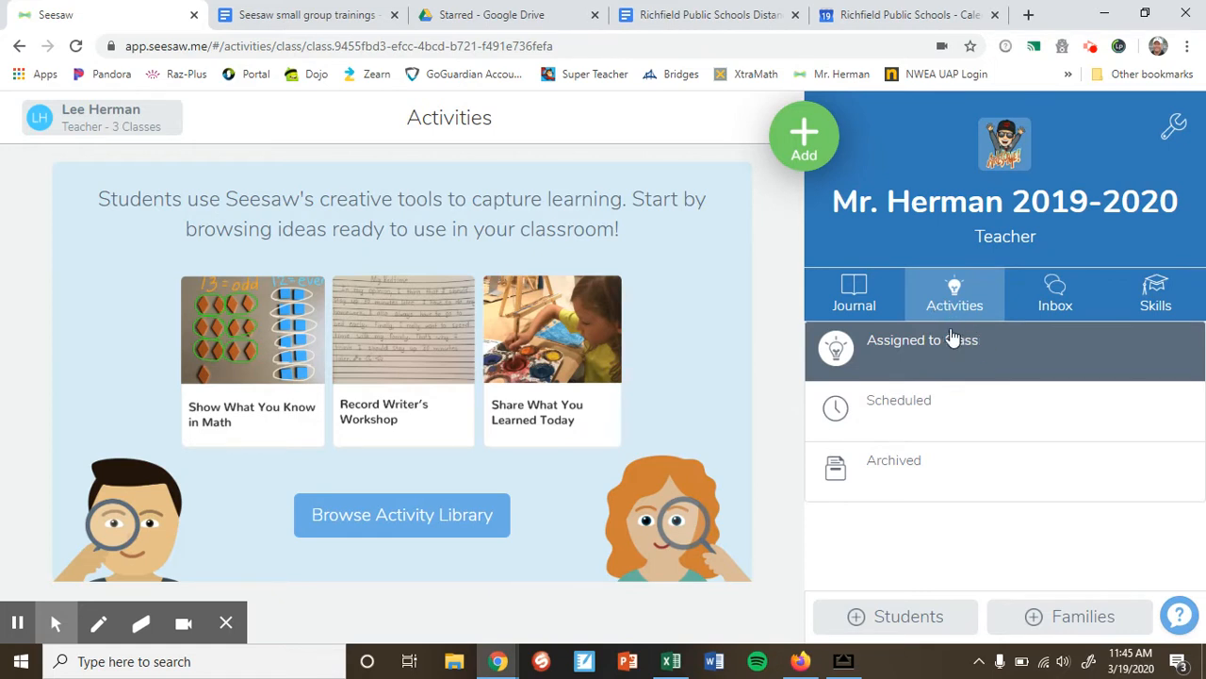
click(805, 138)
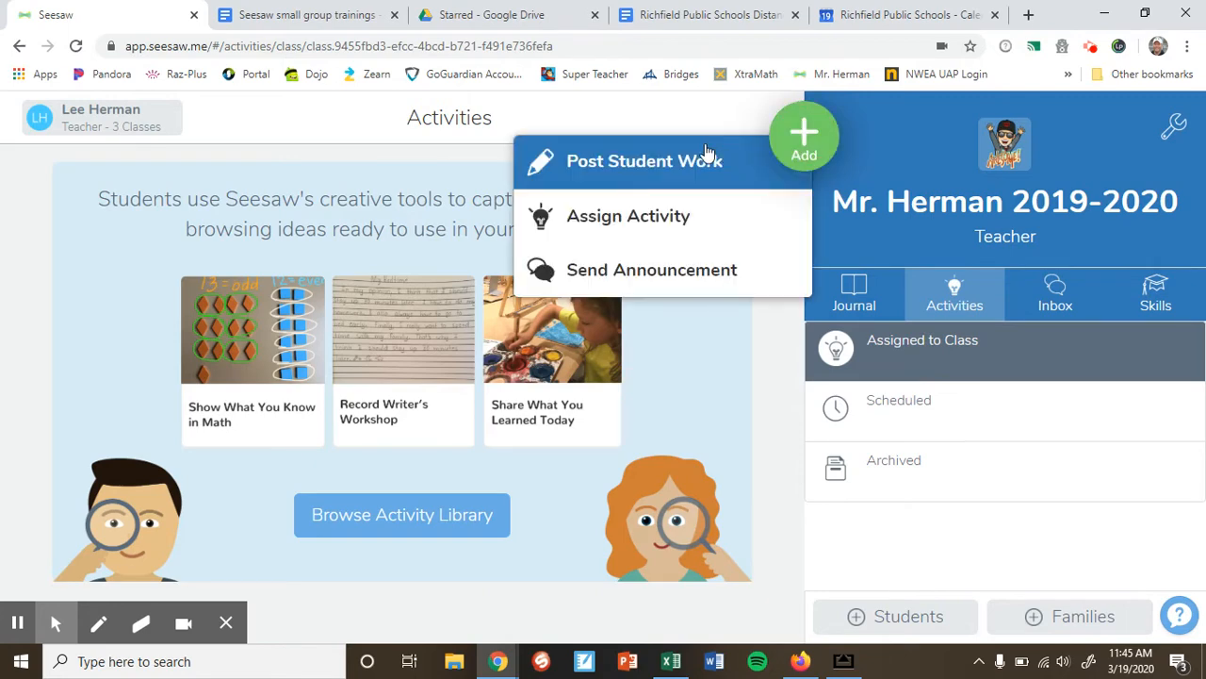
click(656, 219)
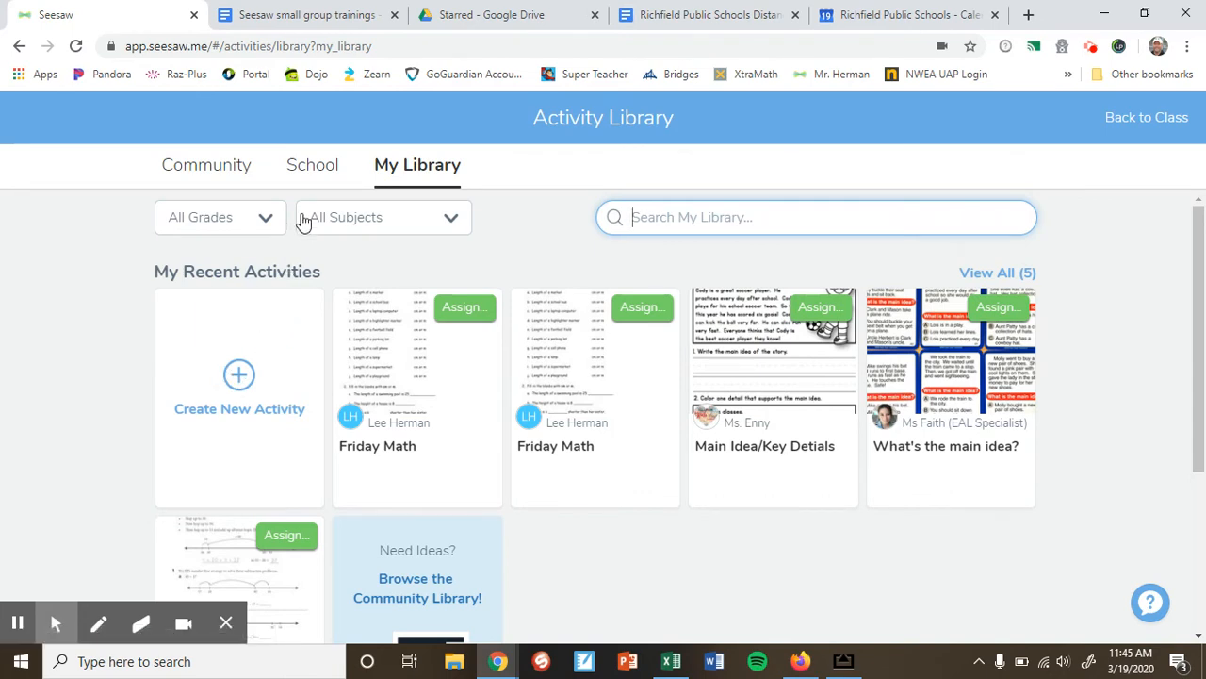
Look through the 2nd Grade activities shared in the school's library.
click(310, 166)
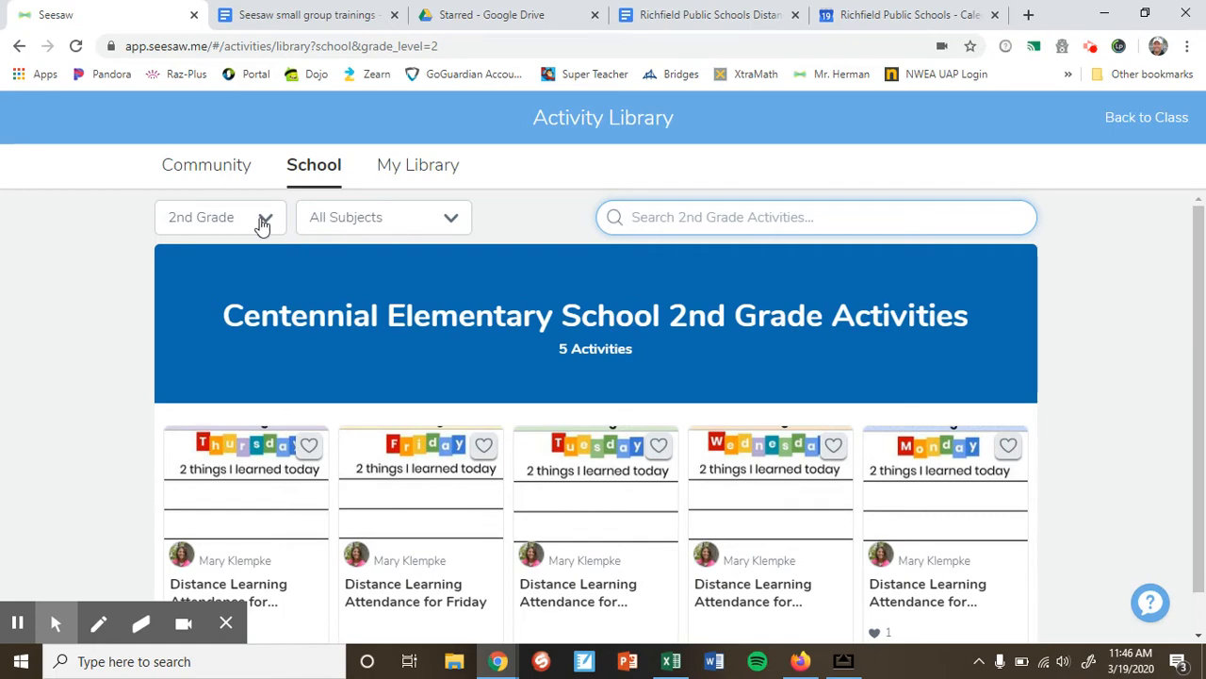
scroll(520, 487, down, 1)
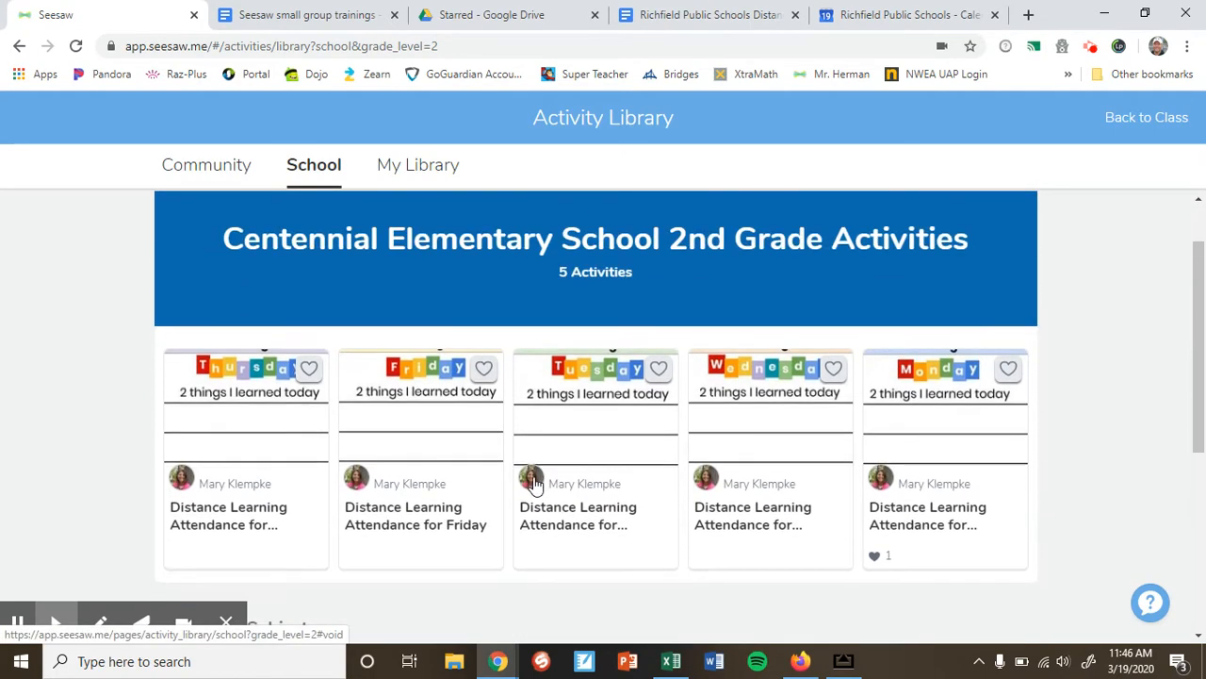
scroll(533, 484, up, 1)
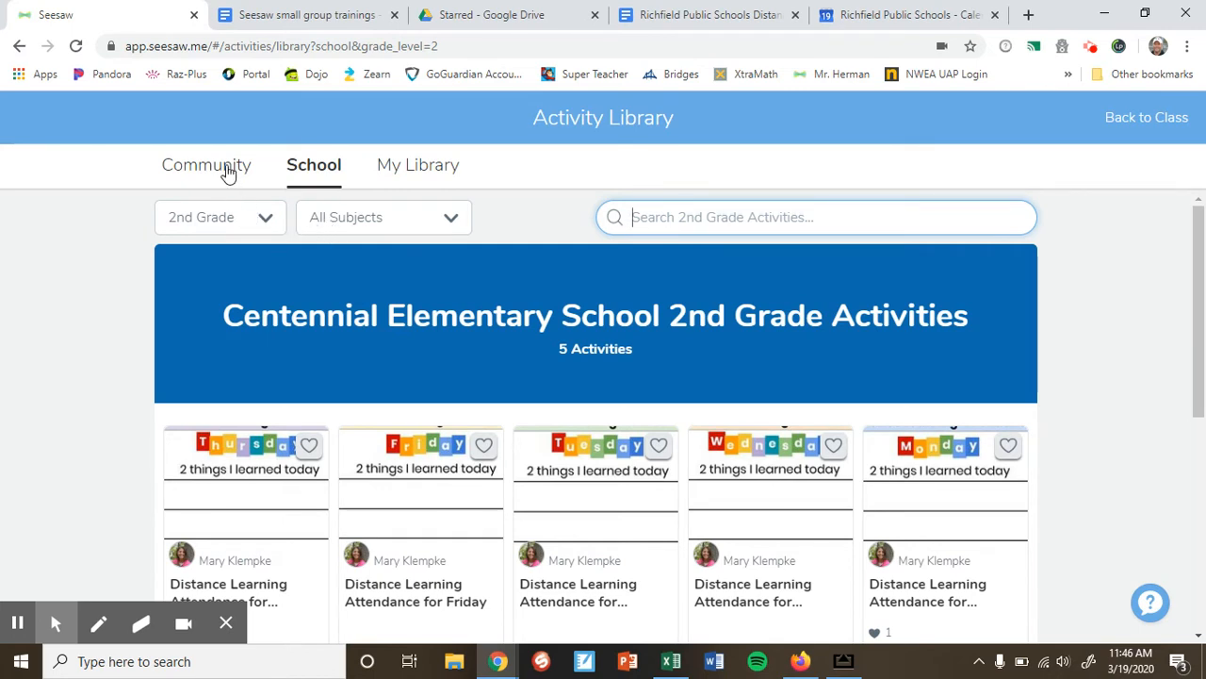
Search the community library's 2nd Grade activities for "place value" and browse the matching activities.
click(226, 170)
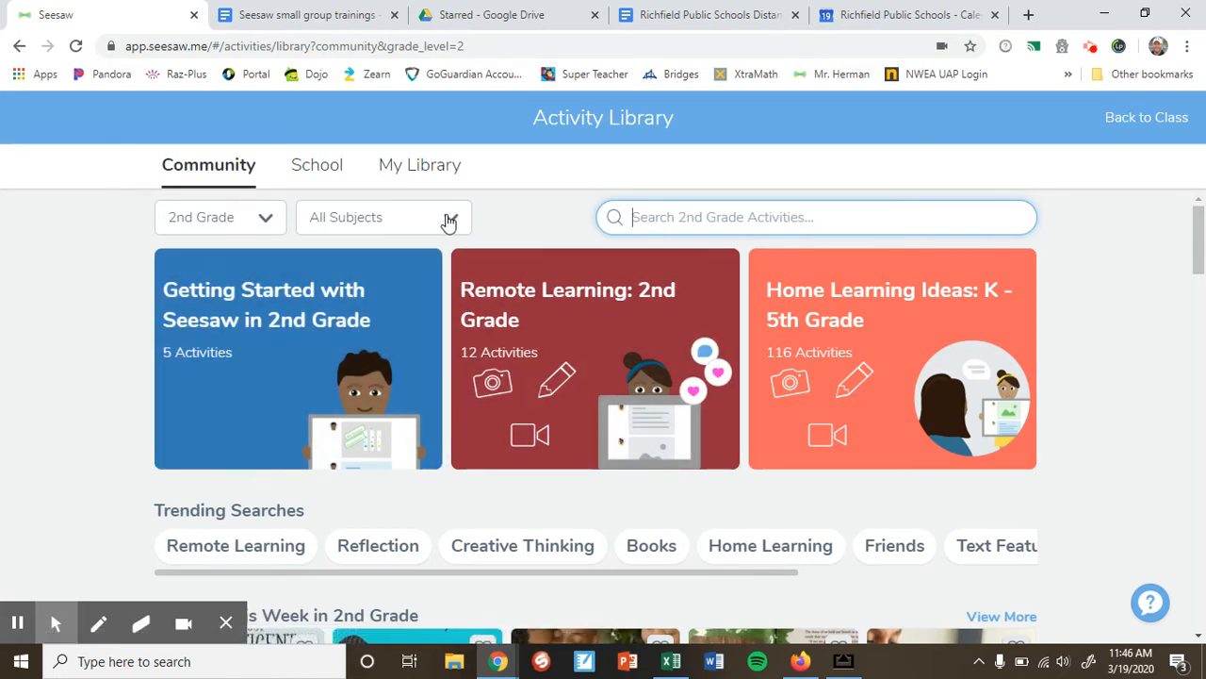
click(661, 213)
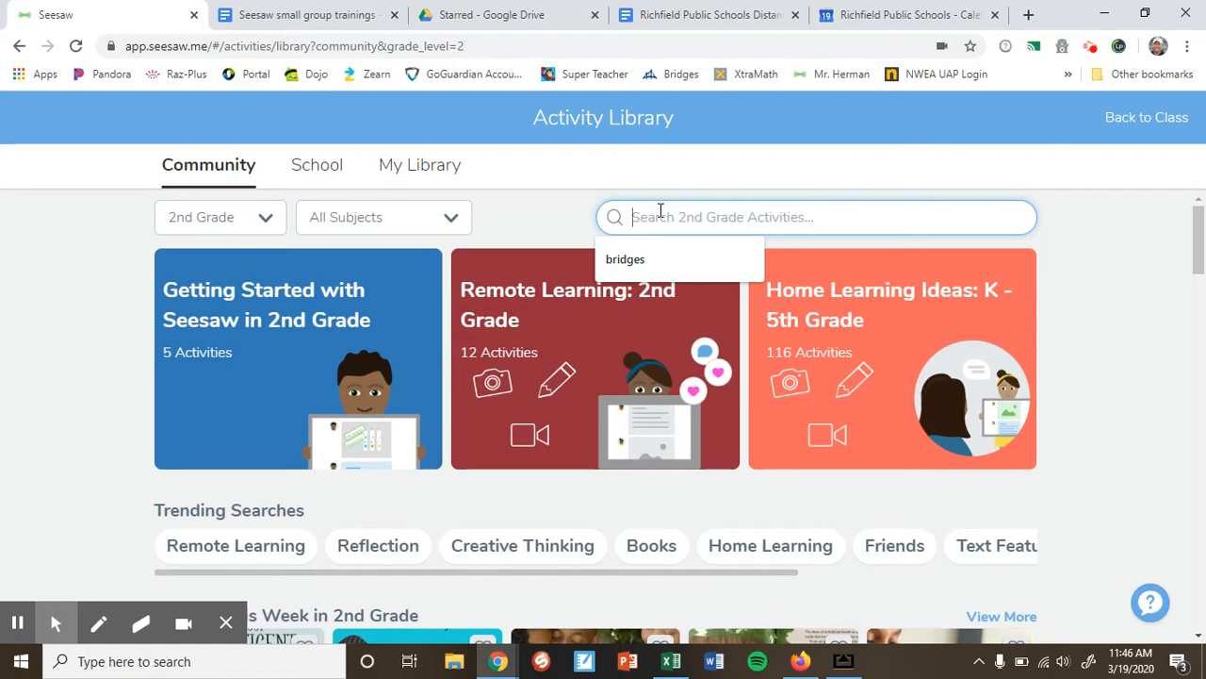
text(place)
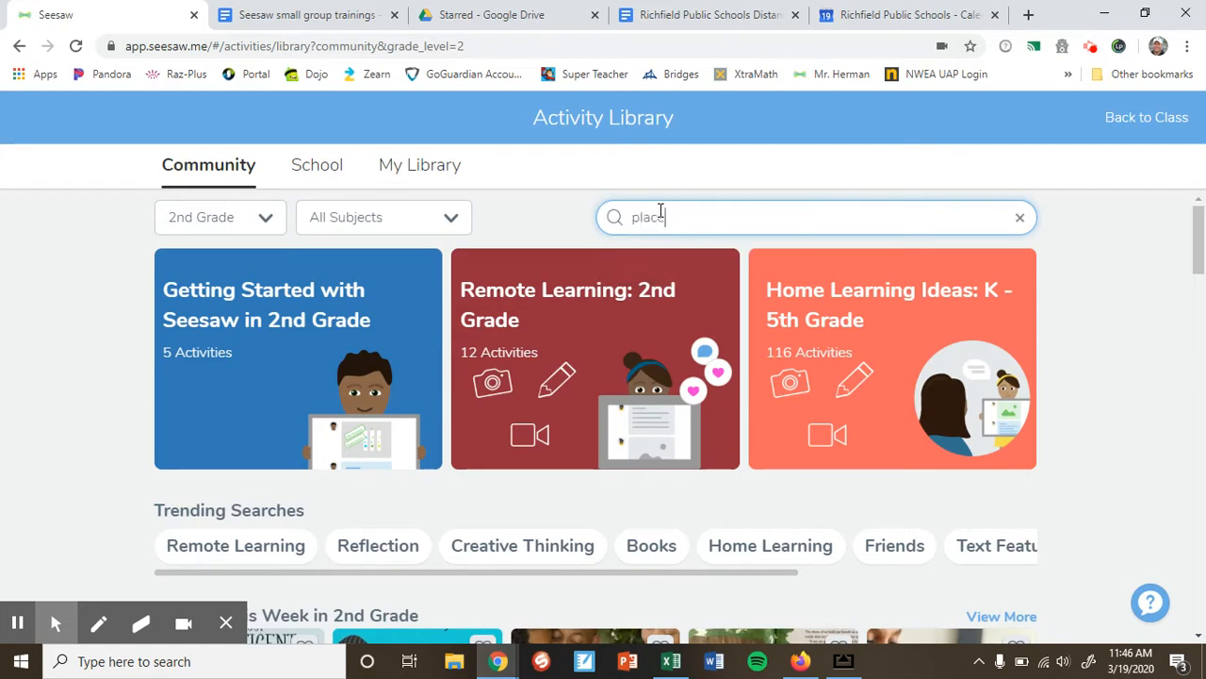
text( value)
key(Return)
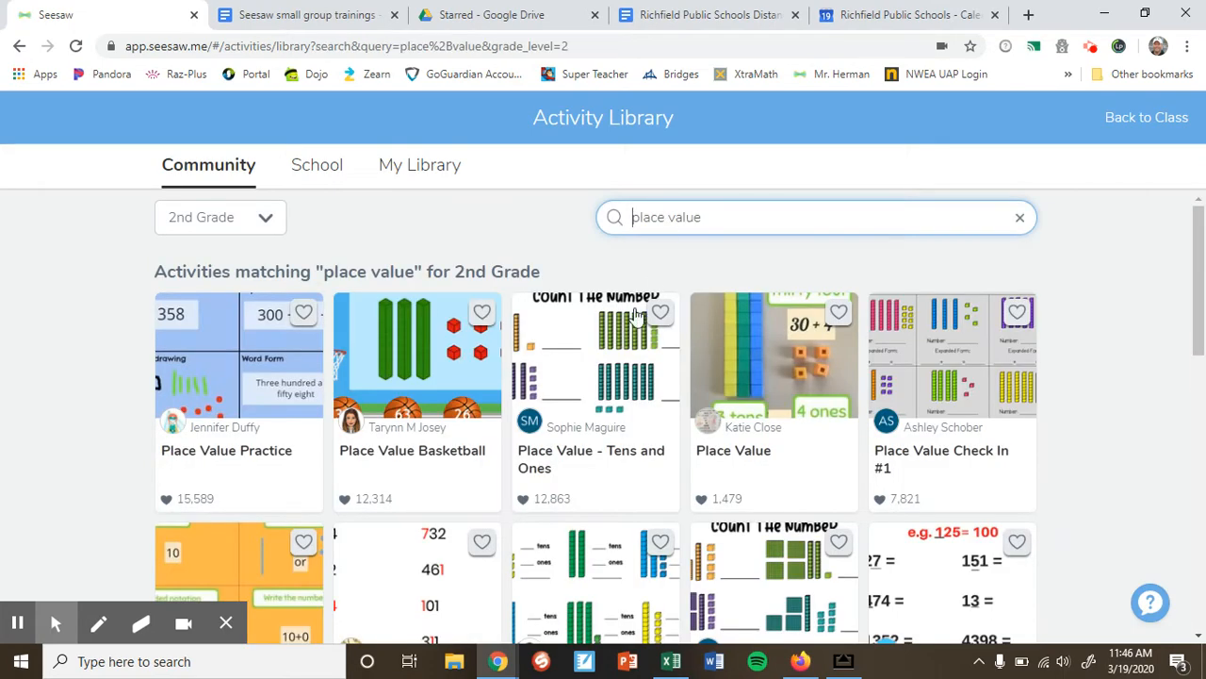
scroll(532, 458, down, 4)
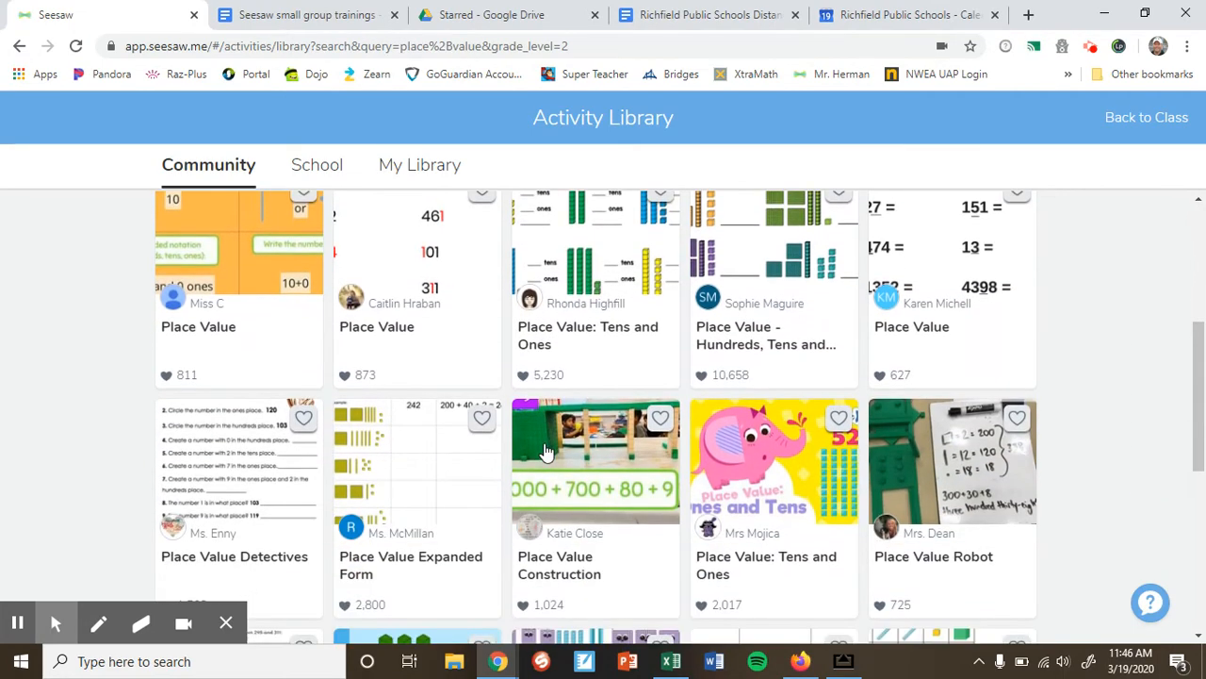
scroll(542, 454, up, 4)
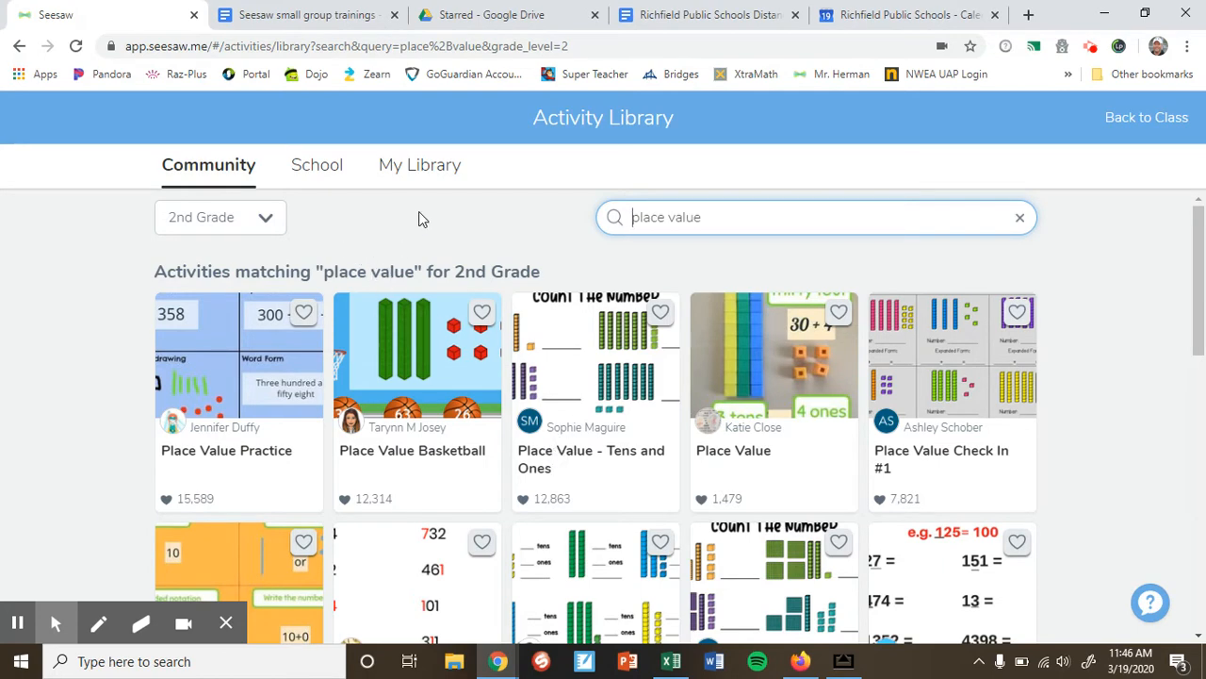
Open the Wednesday Math Assignment from the teacher's own library.
click(418, 167)
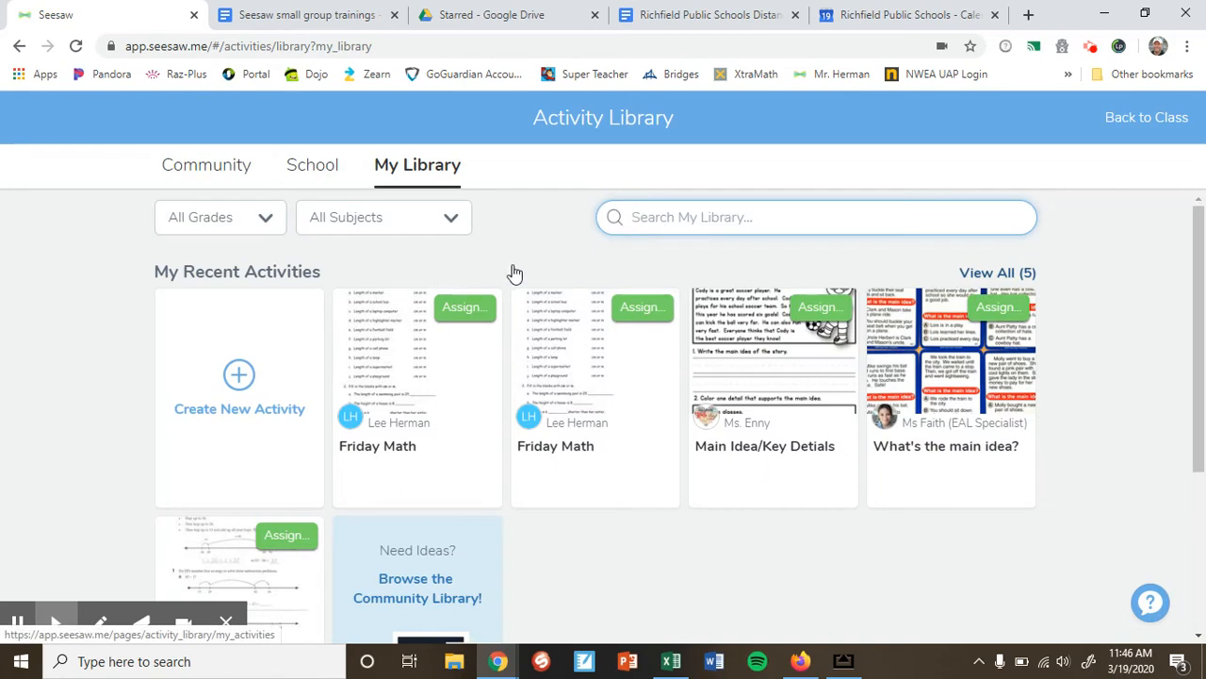
scroll(633, 528, down, 3)
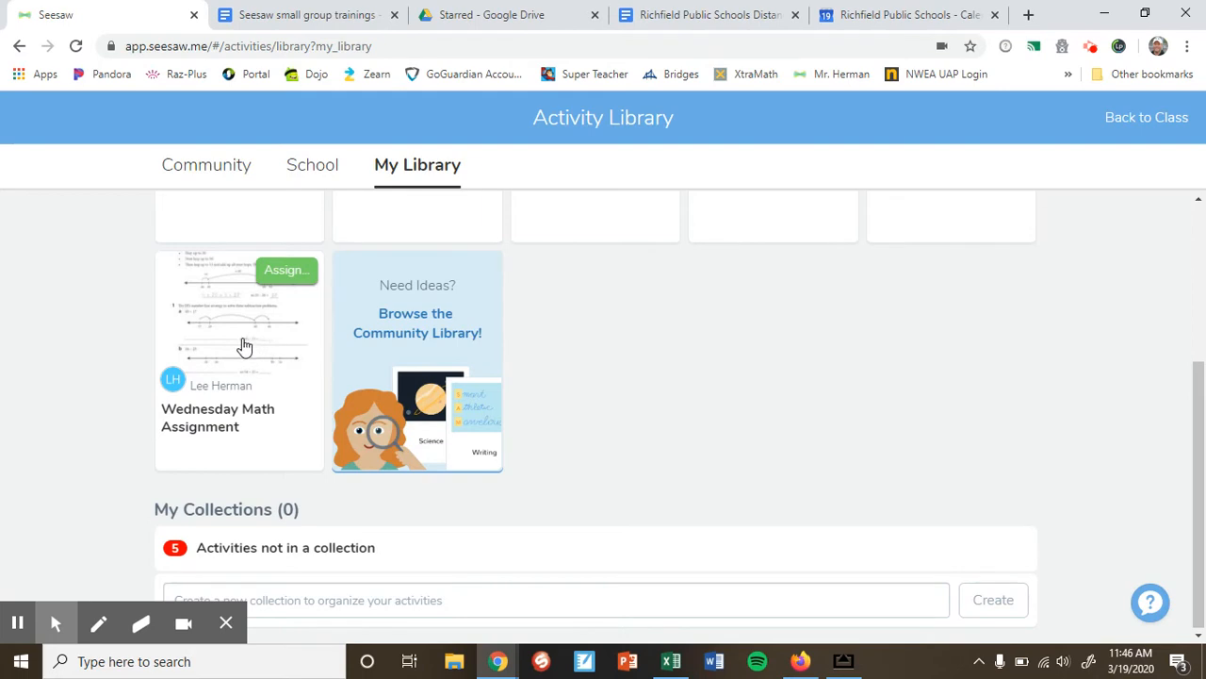
click(244, 347)
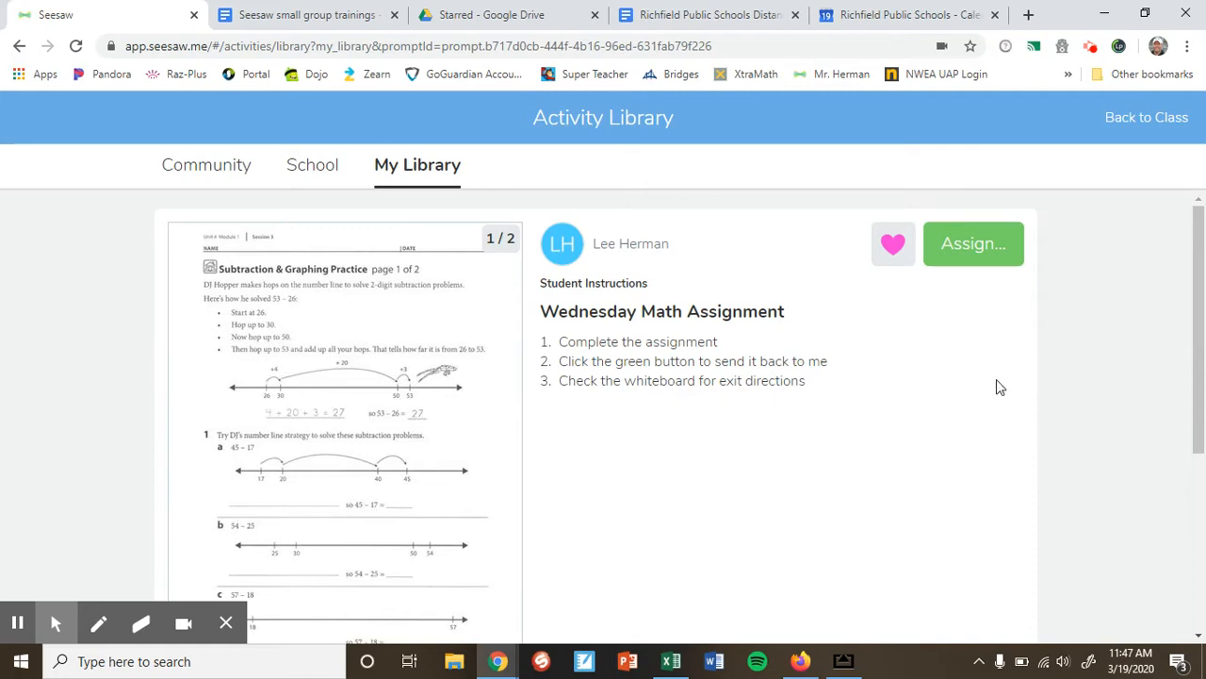
Assign the Wednesday Math Assignment to only the teacher's own 2019-2020 class and dismiss the confirmation.
click(972, 250)
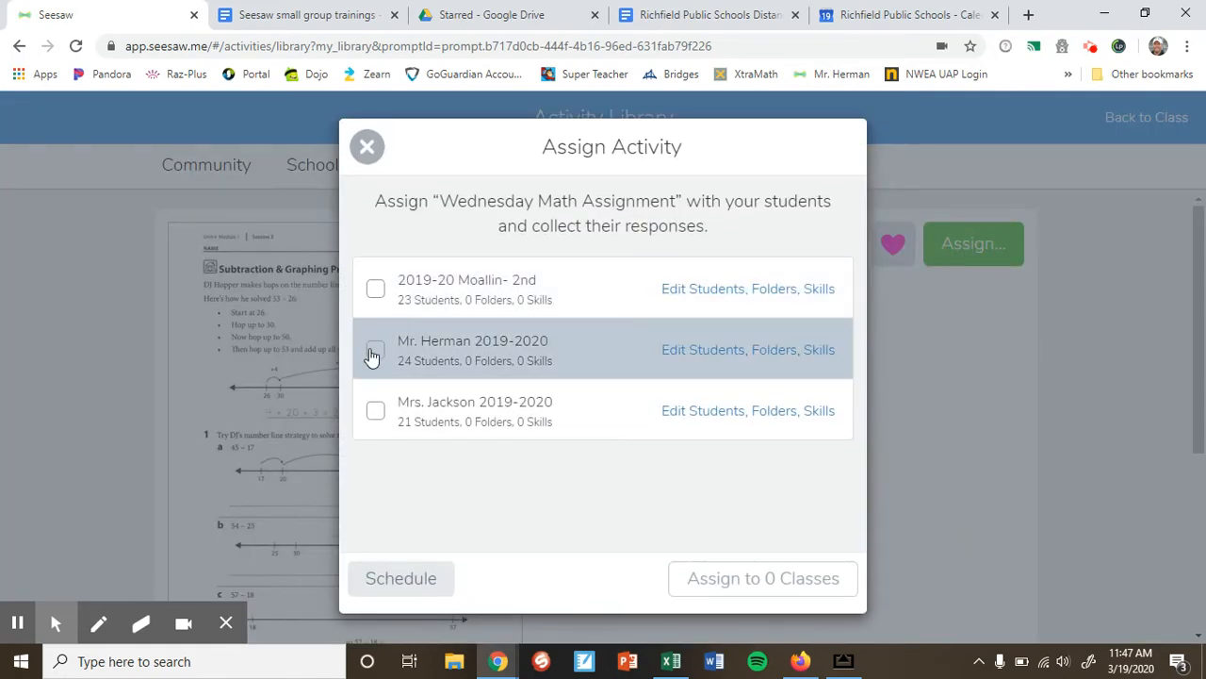
click(375, 353)
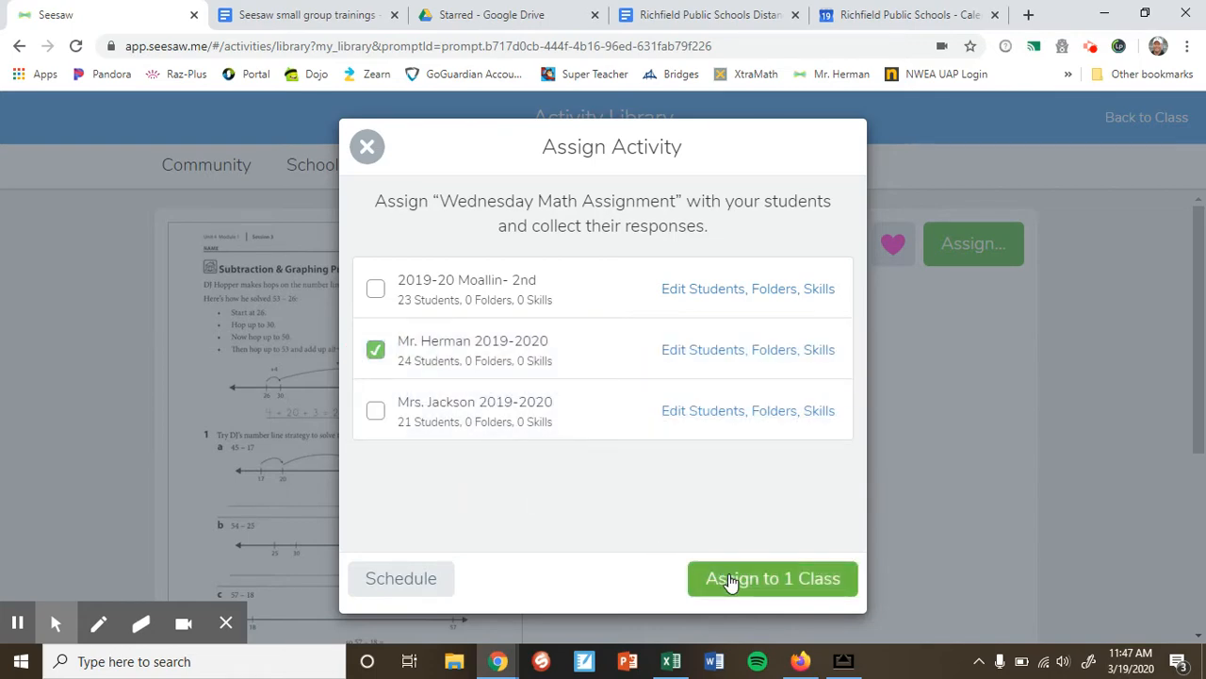
click(743, 582)
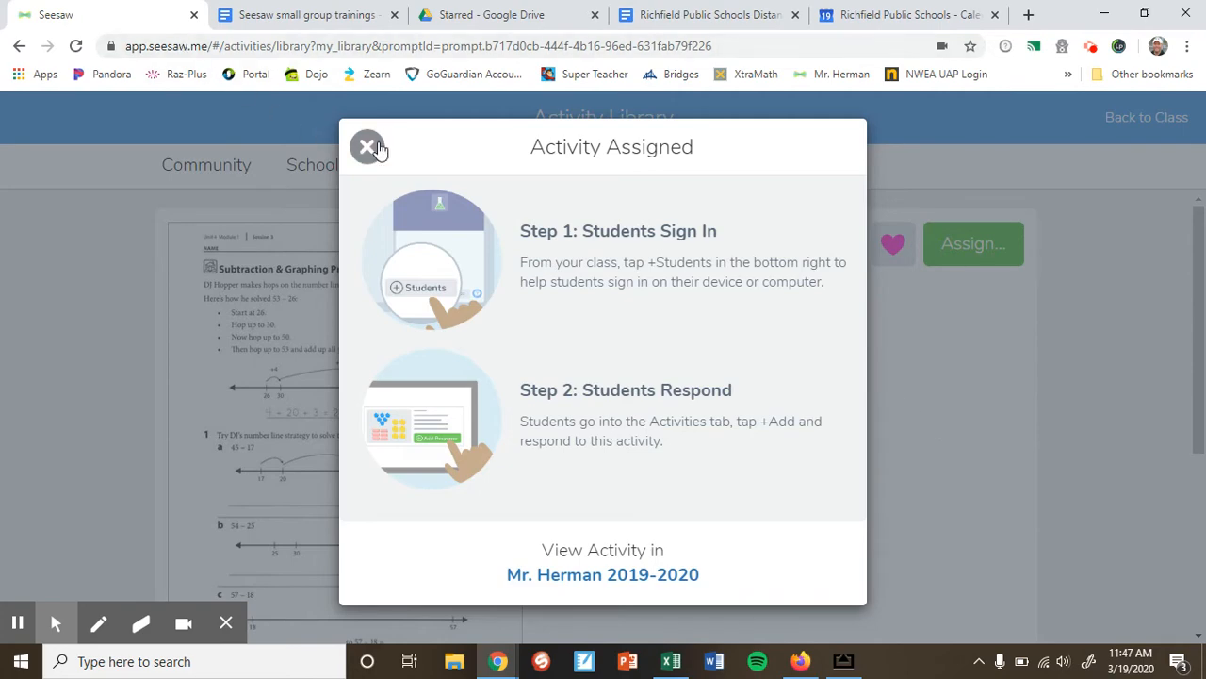
click(367, 146)
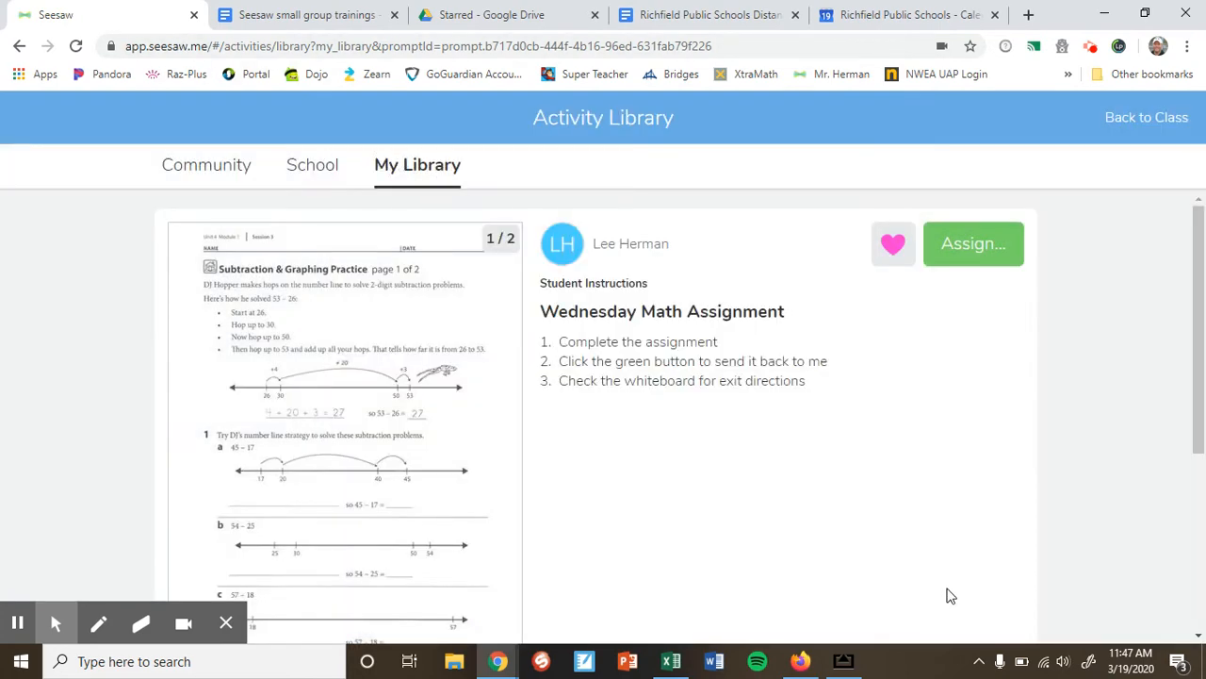
Switch to the mirrored student screen in AirServer and check the student's inbox messages.
click(846, 662)
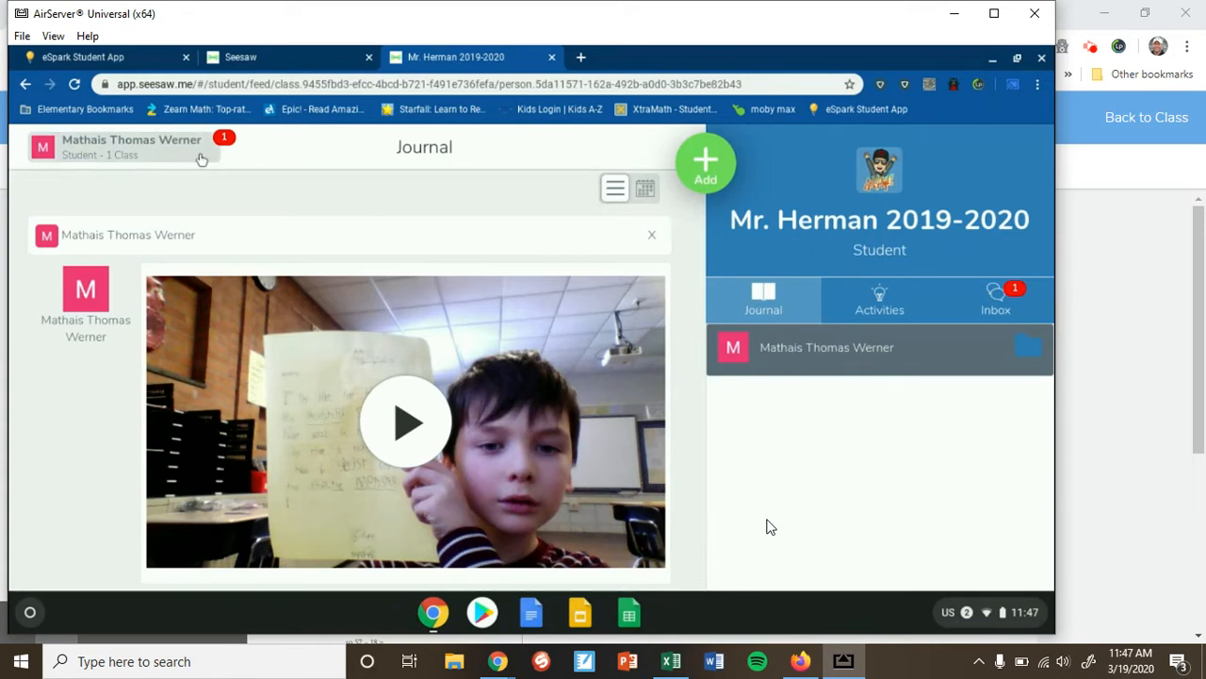
click(996, 296)
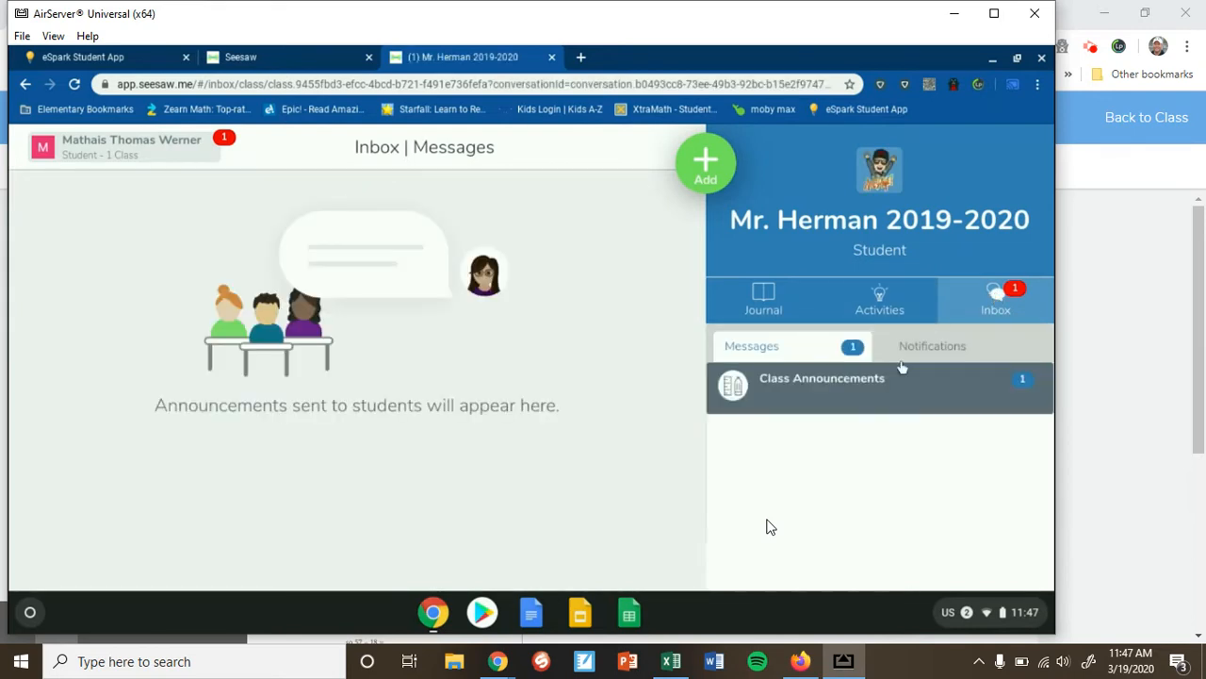
click(764, 354)
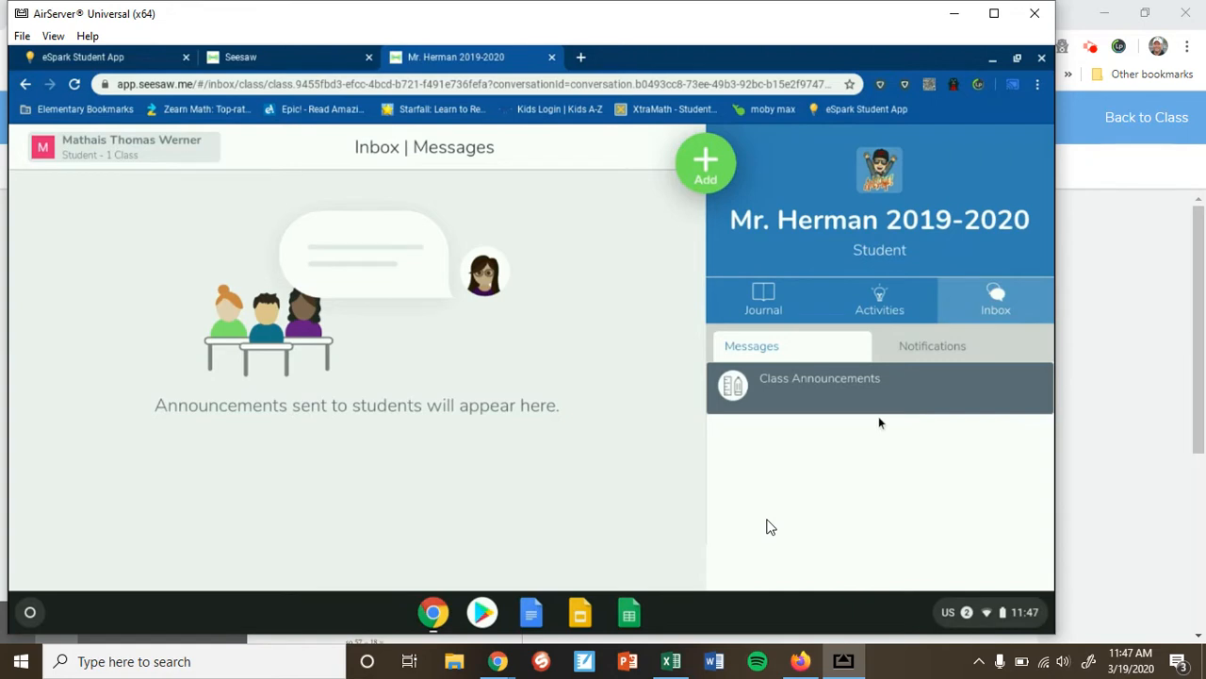
Reload the student's Seesaw page and start a response to the Wednesday Math Assignment in the pending activities.
key(ctrl+r)
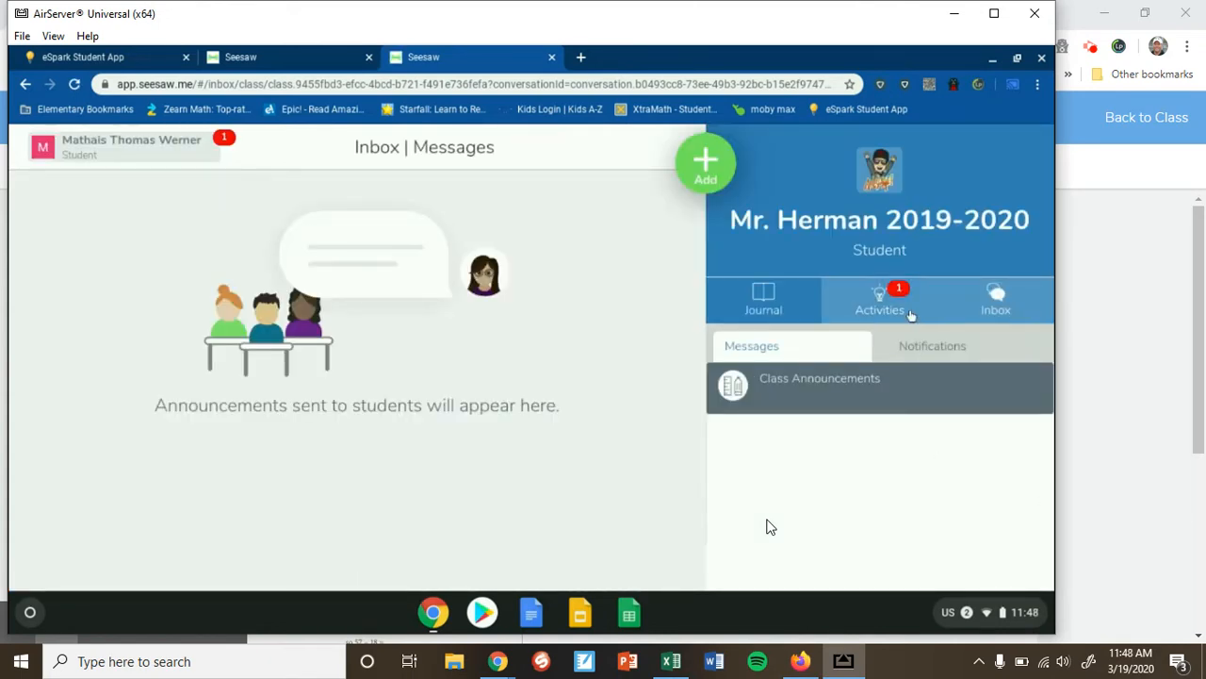
click(883, 296)
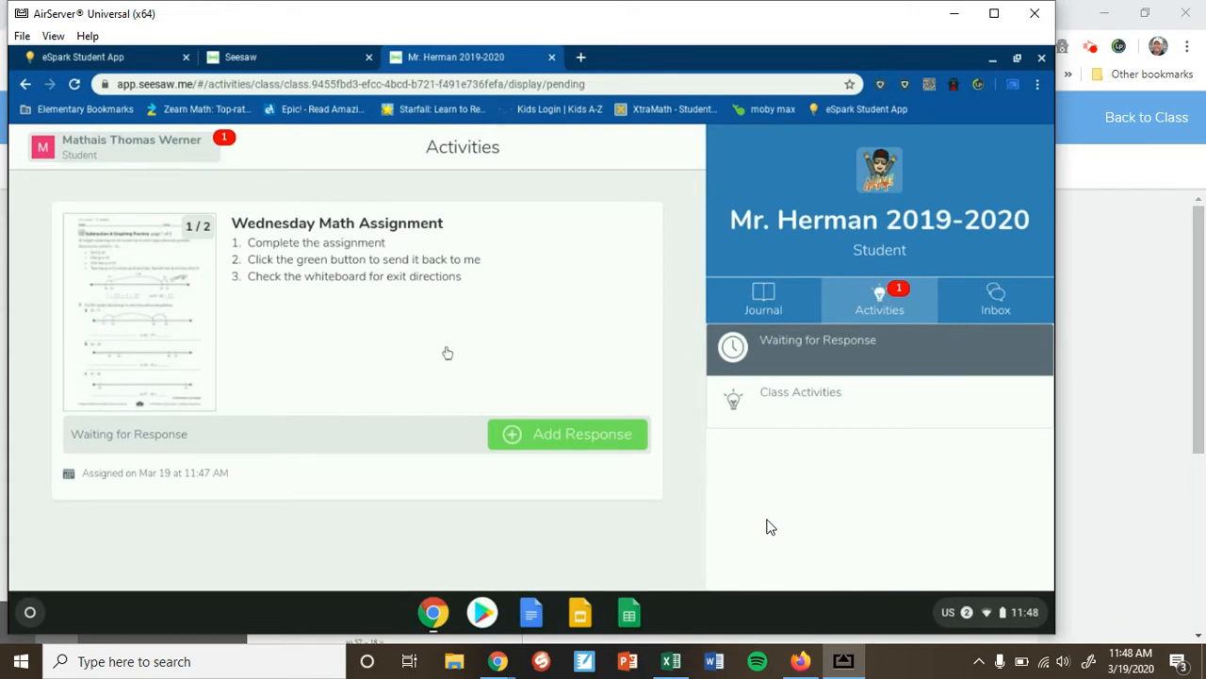
click(550, 436)
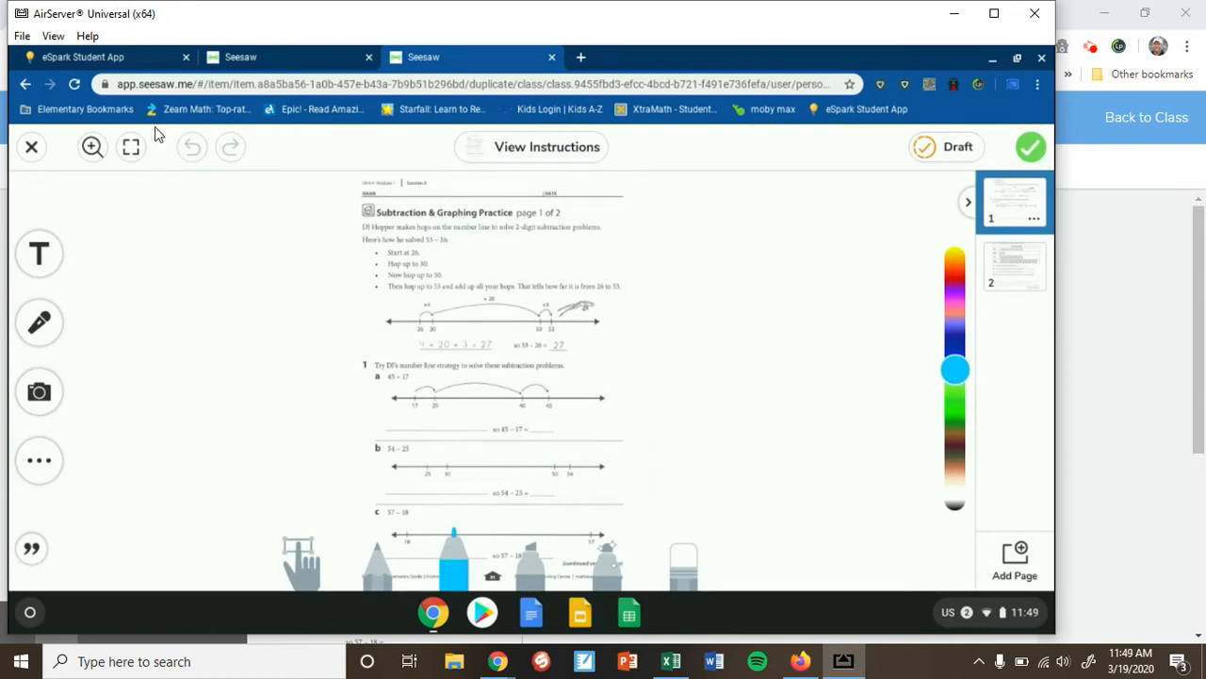
Solve problem 1a in blue marker with hops 3, 20 and 5, the sum 20+3+5 and answer 28, and submit the response.
click(92, 147)
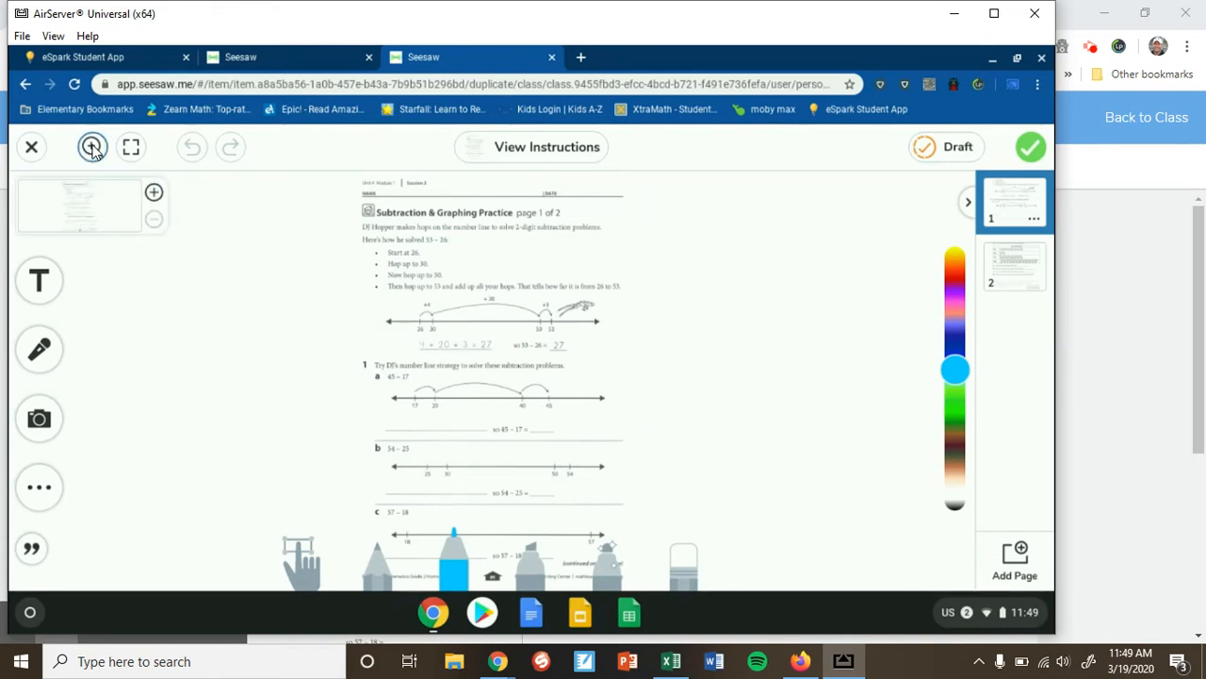
click(155, 193)
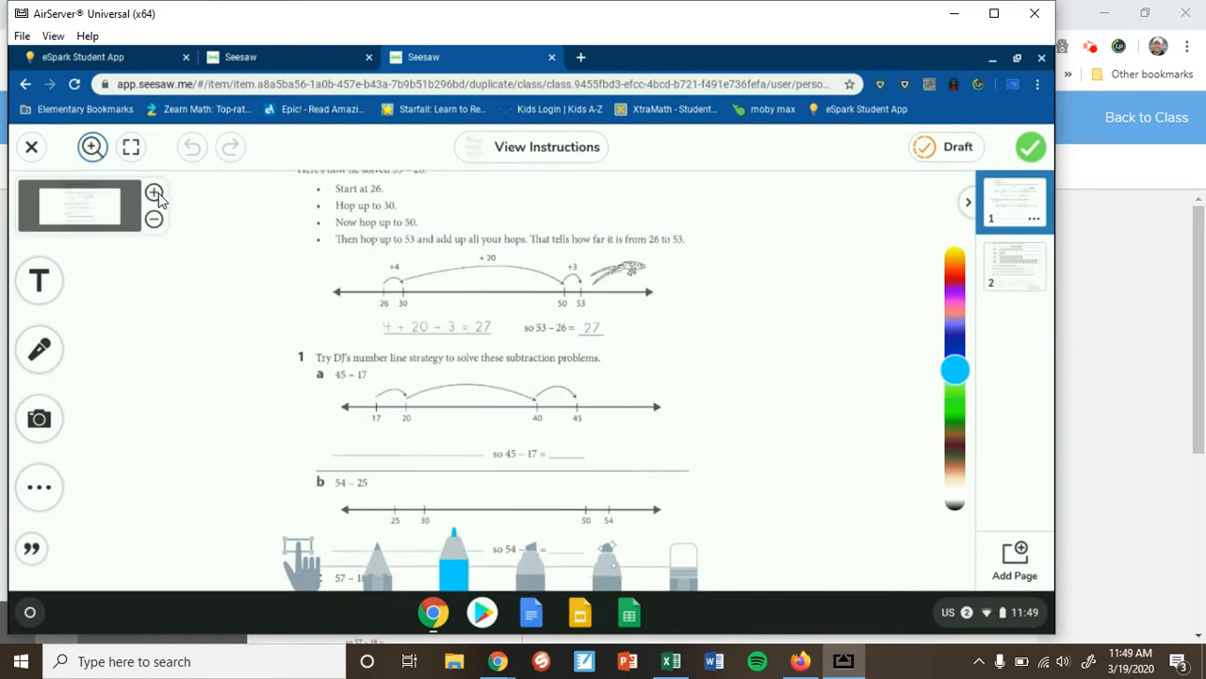
click(154, 194)
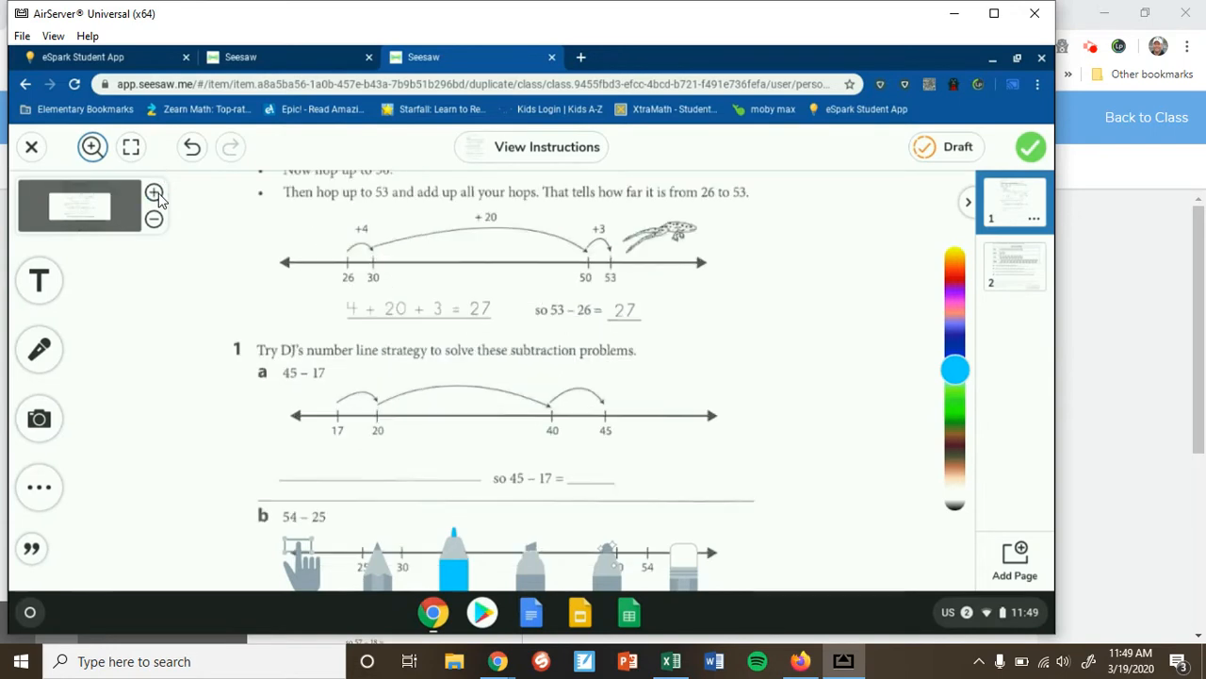
click(157, 195)
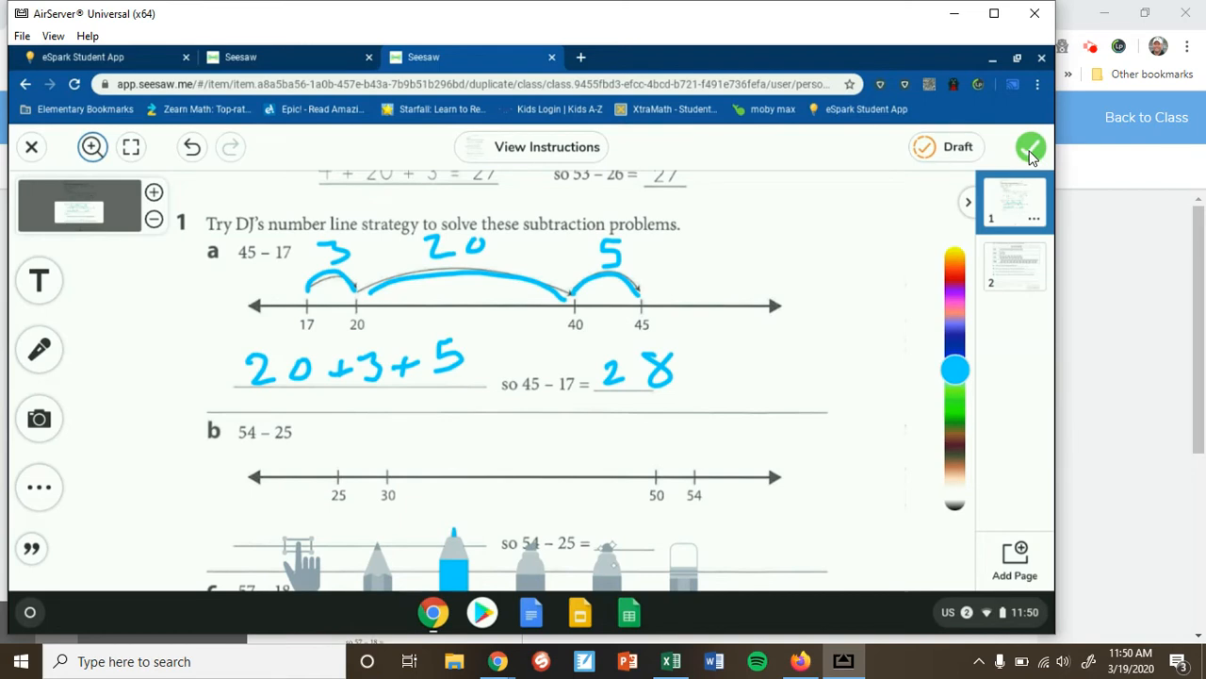
click(1031, 155)
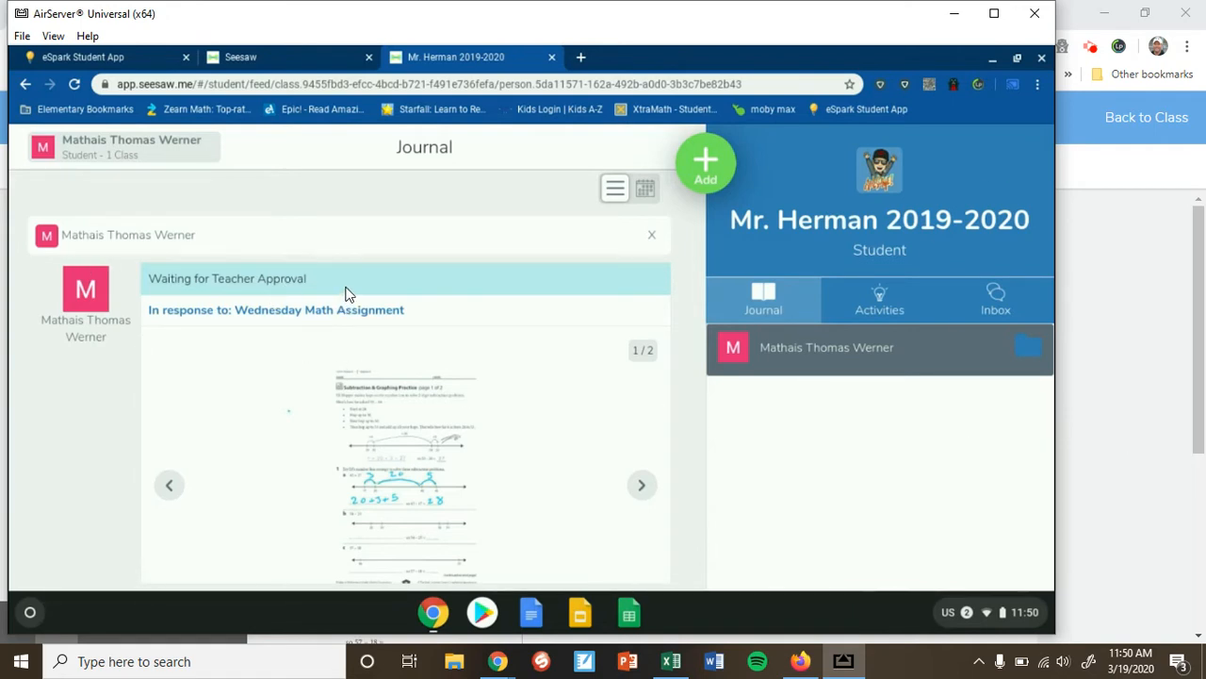
Return to the teacher's class activities in Chrome, open the Wednesday Math Assignment for review and look over the student responses.
click(952, 15)
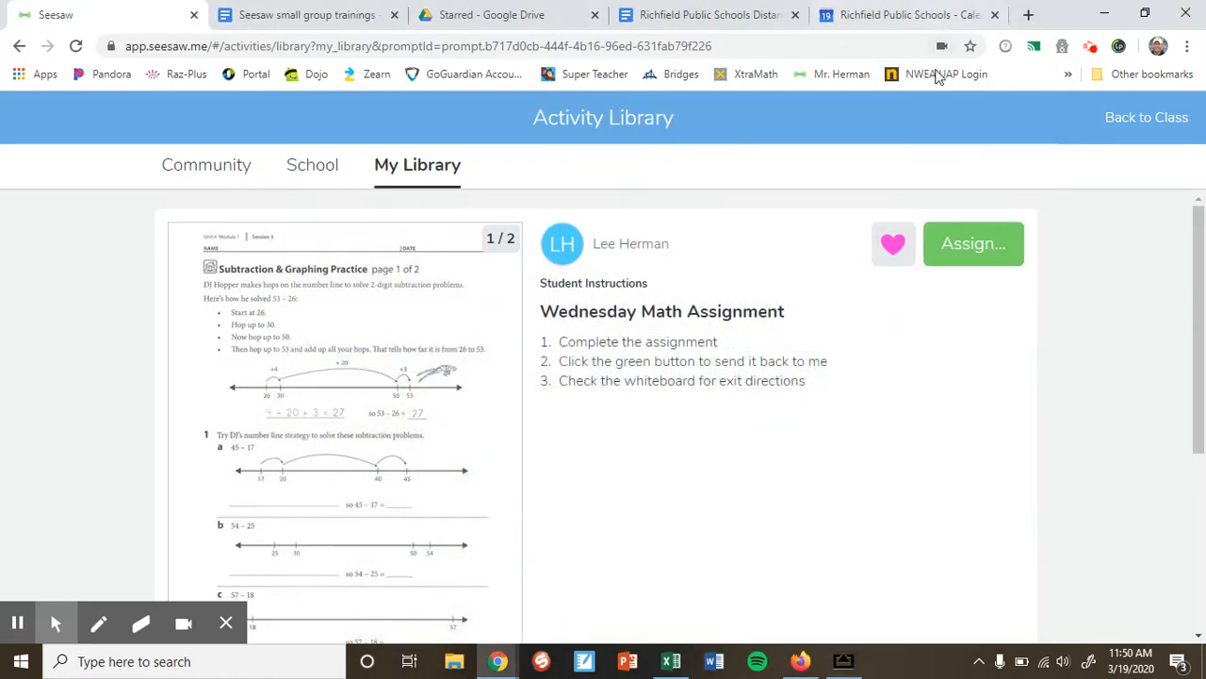
click(1124, 122)
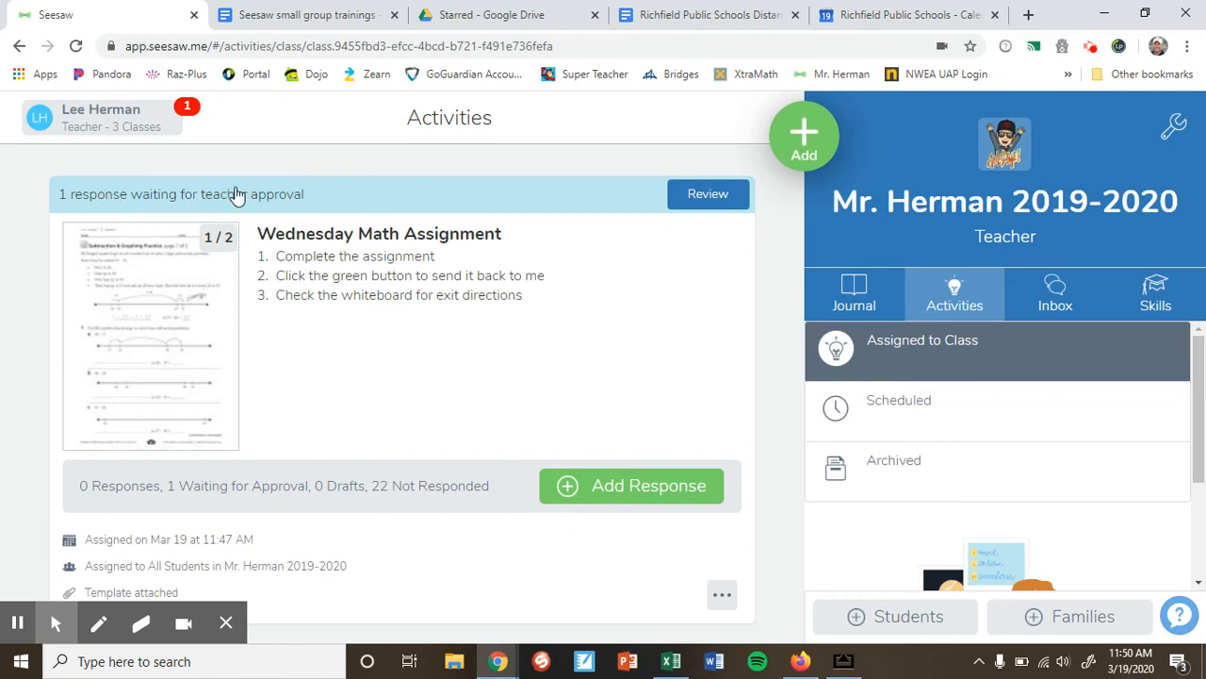
click(711, 206)
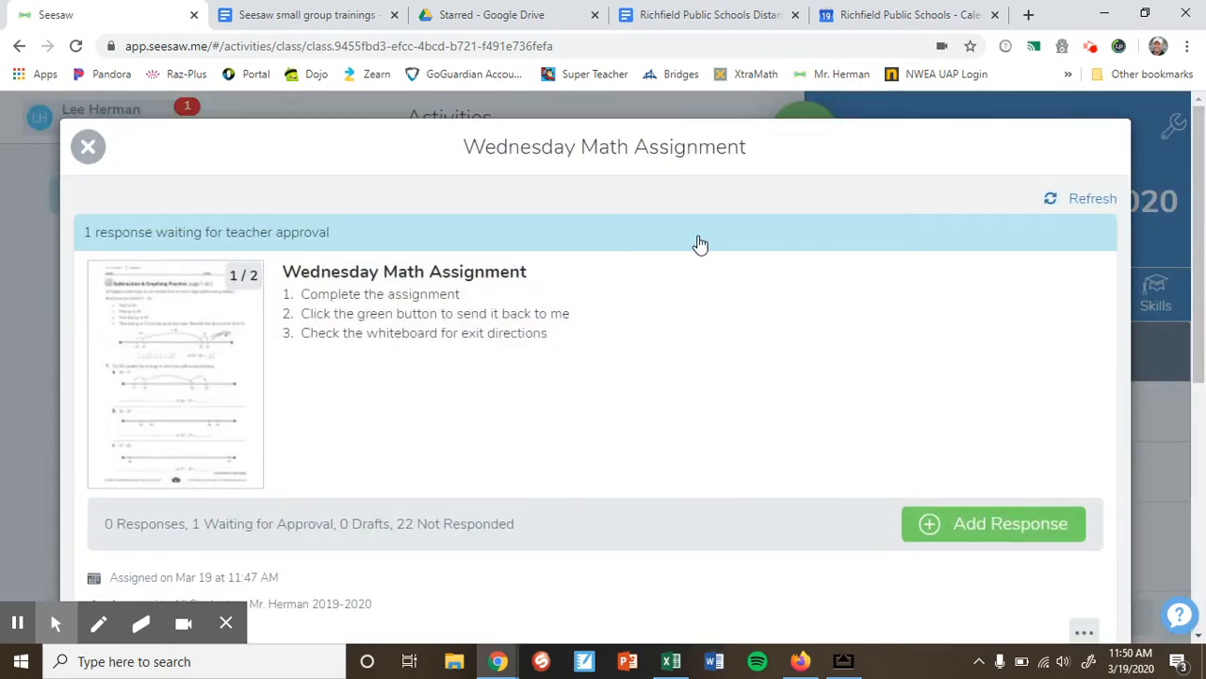
scroll(612, 349, down, 4)
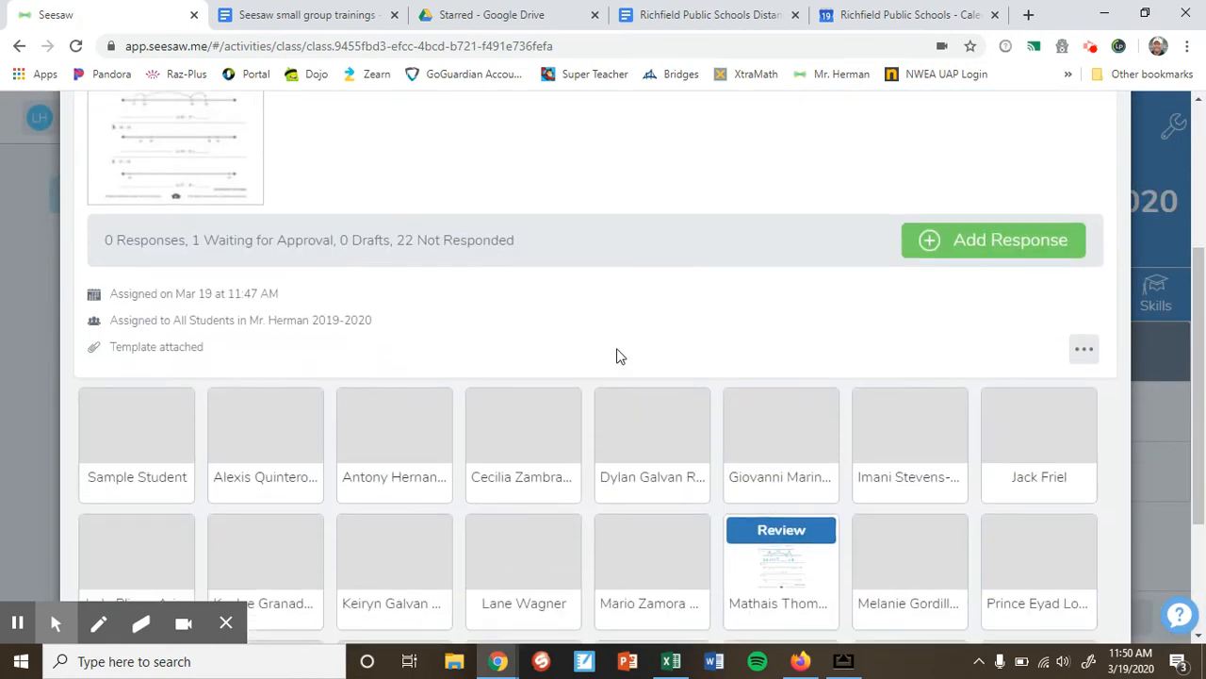
scroll(616, 348, up, 4)
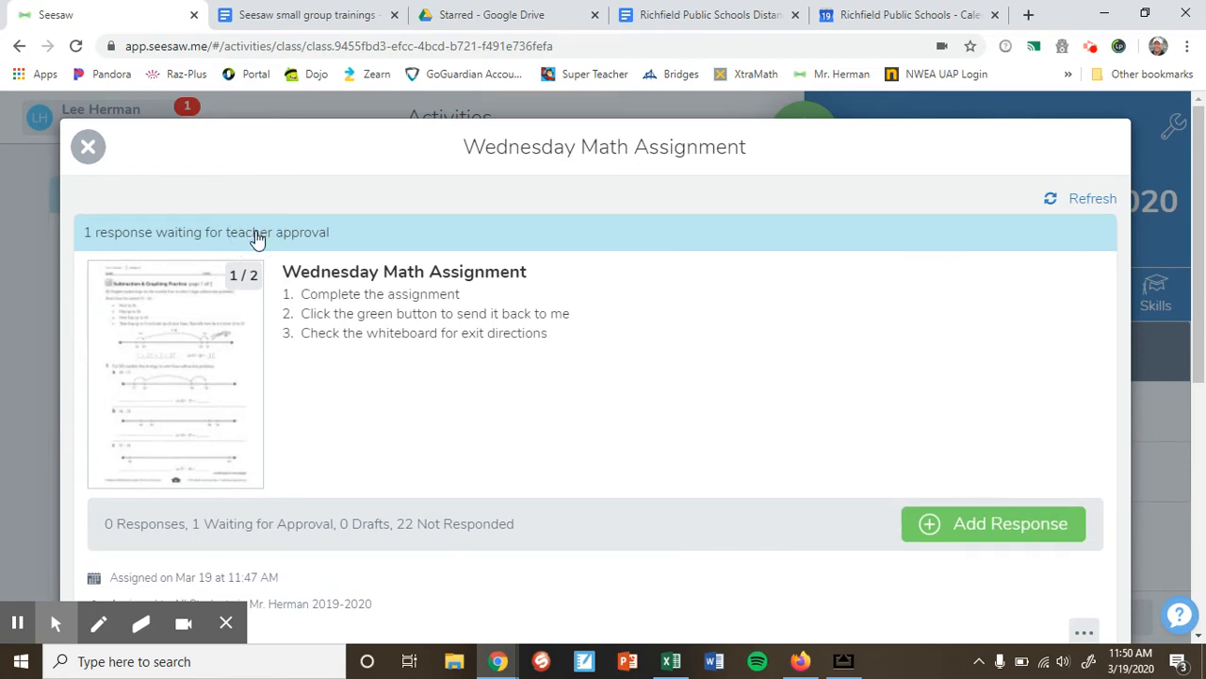
Reopen the Wednesday Math Assignment's responses, open the student submission awaiting review and examine the completed worksheet page.
click(87, 149)
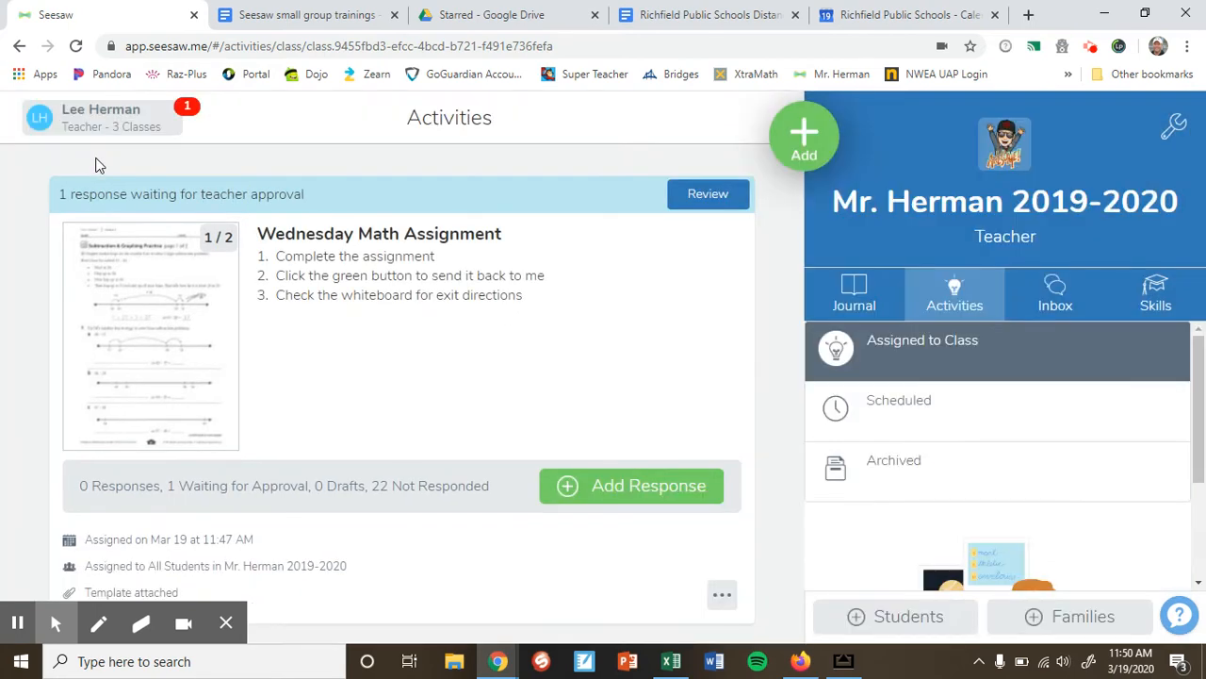
click(184, 196)
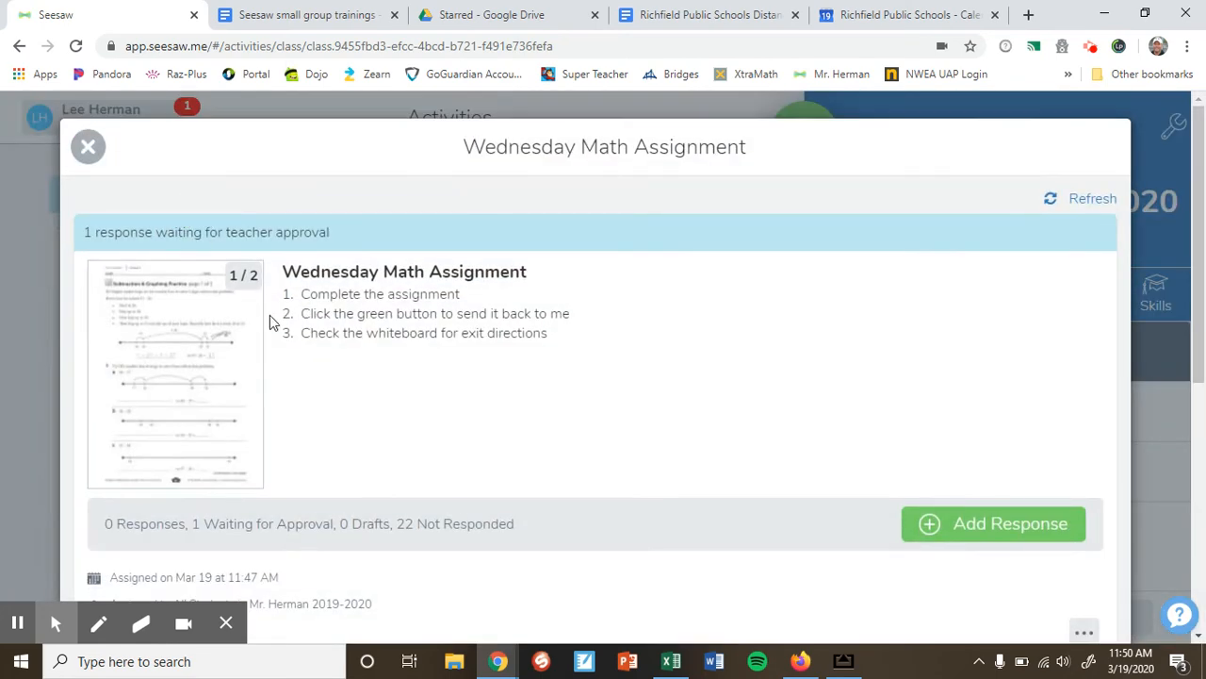
scroll(338, 386, down, 1)
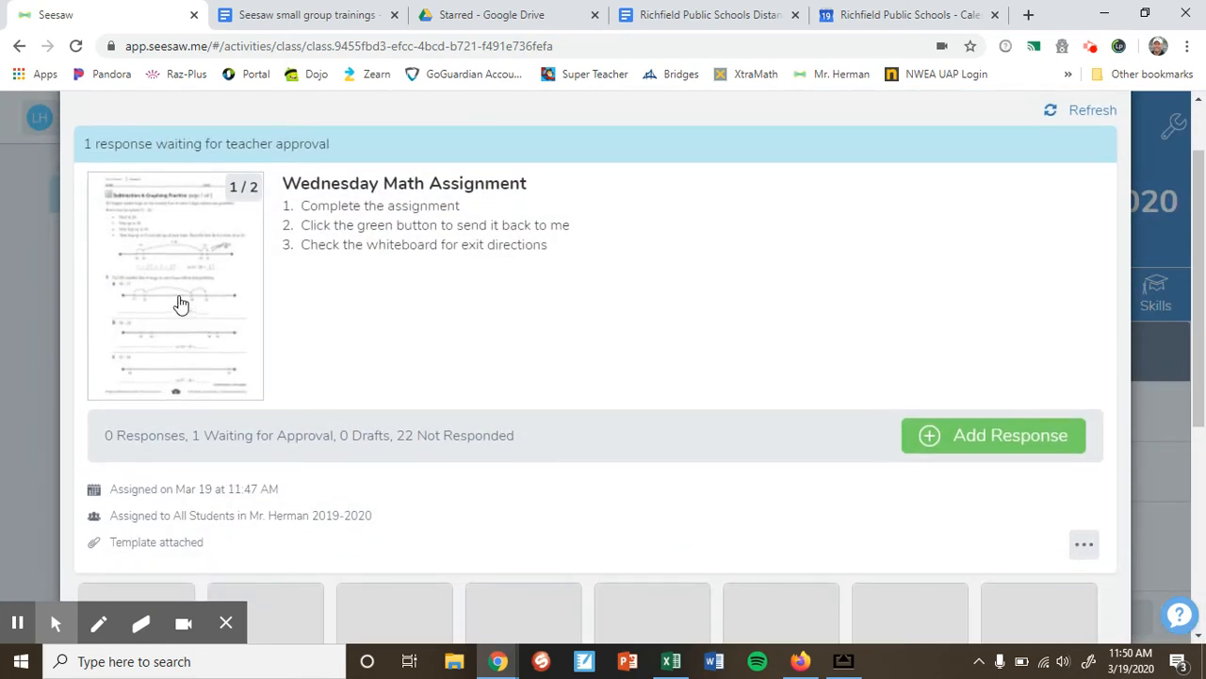
scroll(342, 352, down, 4)
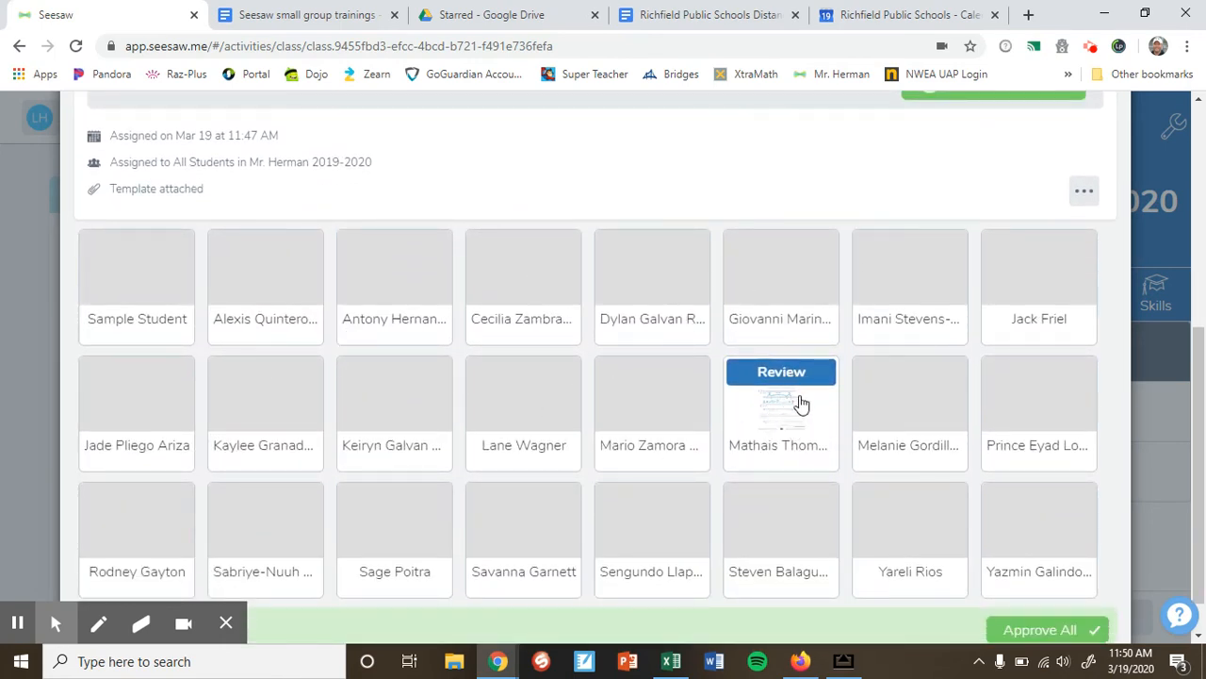
click(808, 373)
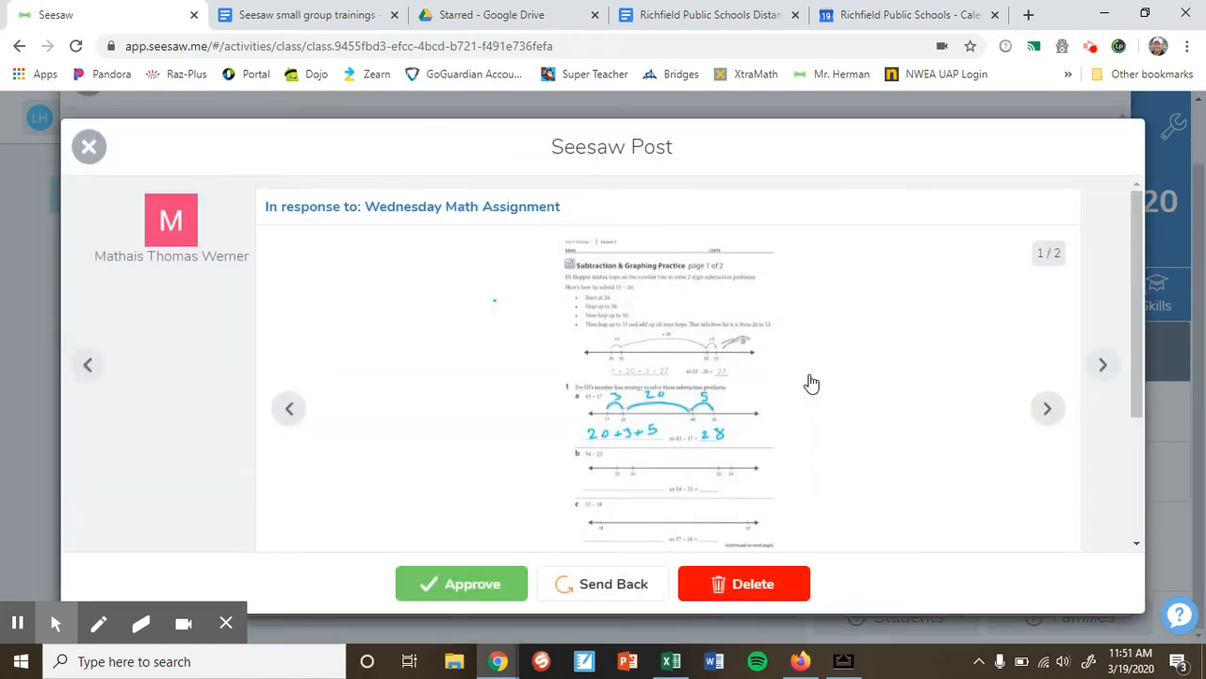
scroll(844, 408, down, 1)
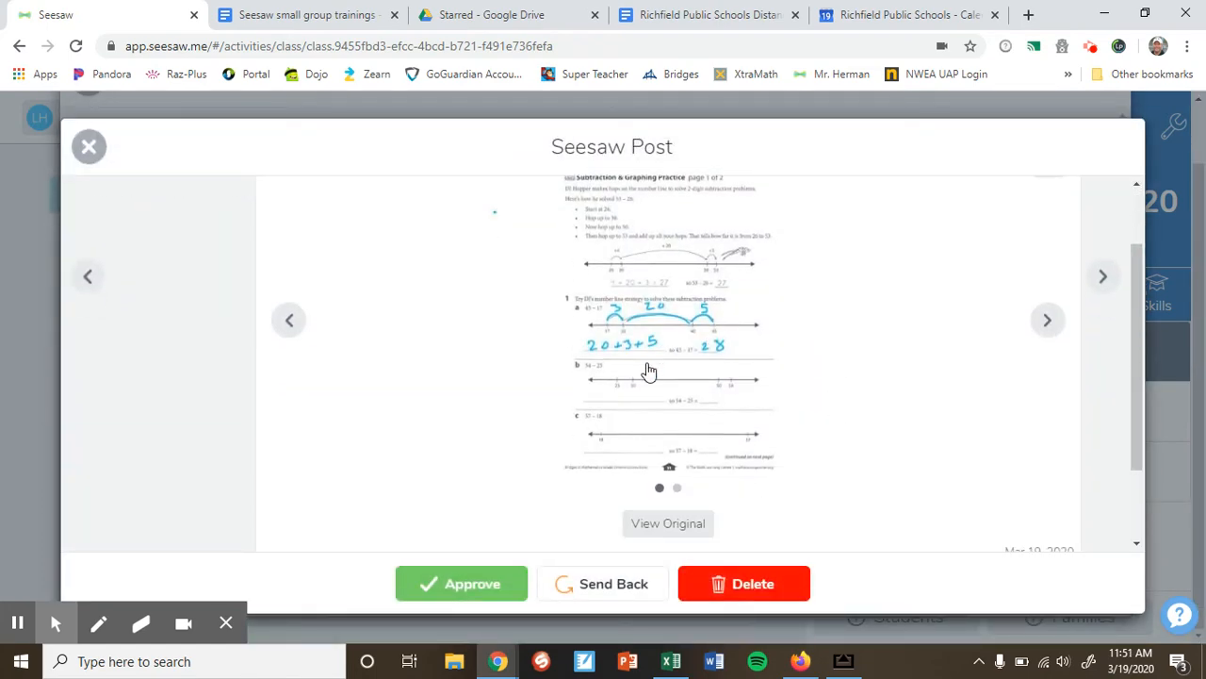
scroll(859, 385, down, 1)
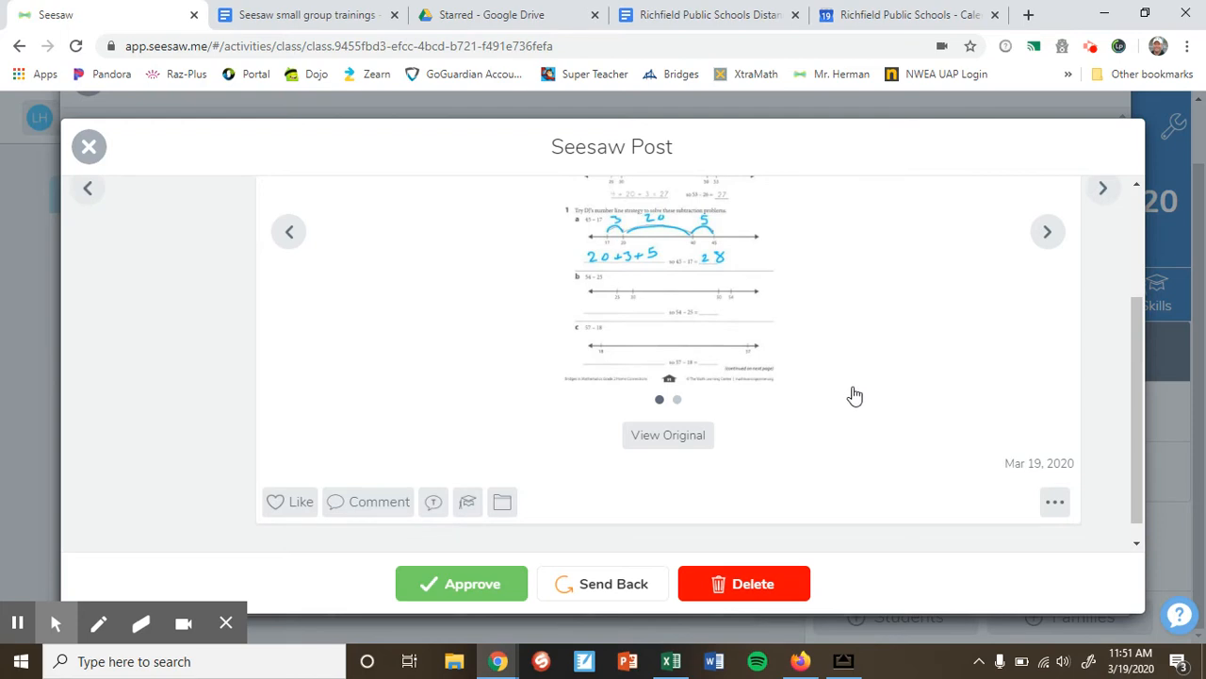
scroll(851, 400, up, 1)
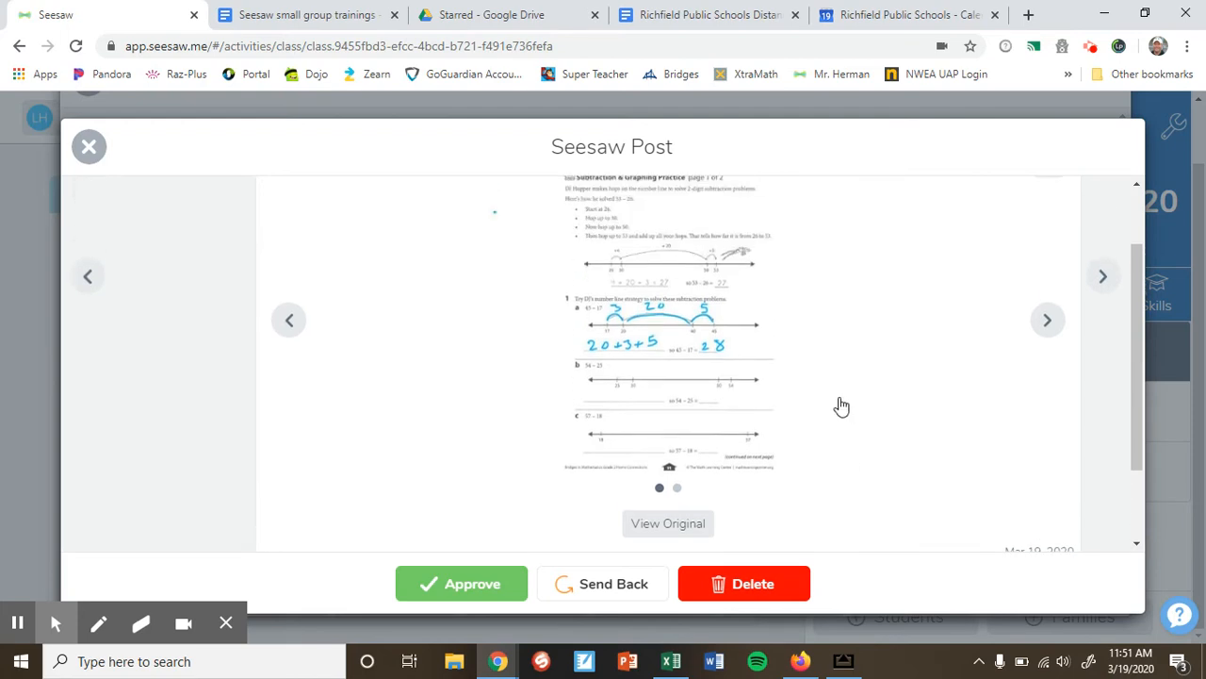
Record and attach a 7-second voice comment on the student's response, and send it back to the student for revision.
scroll(841, 406, down, 2)
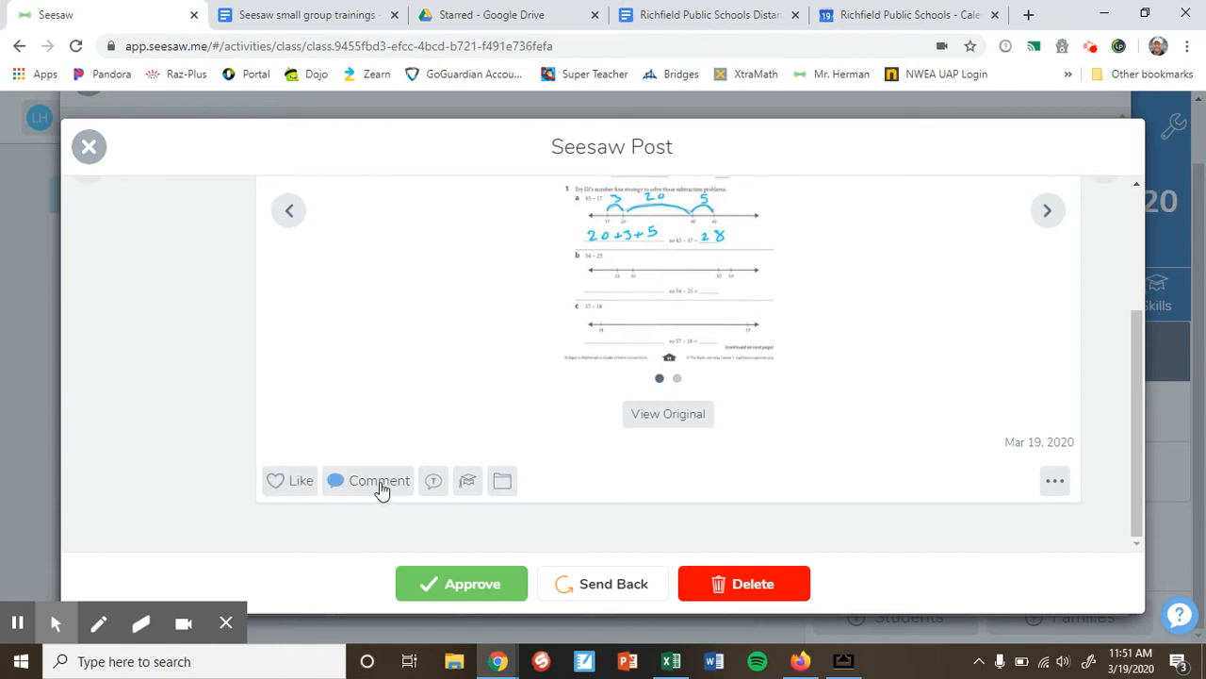
click(381, 484)
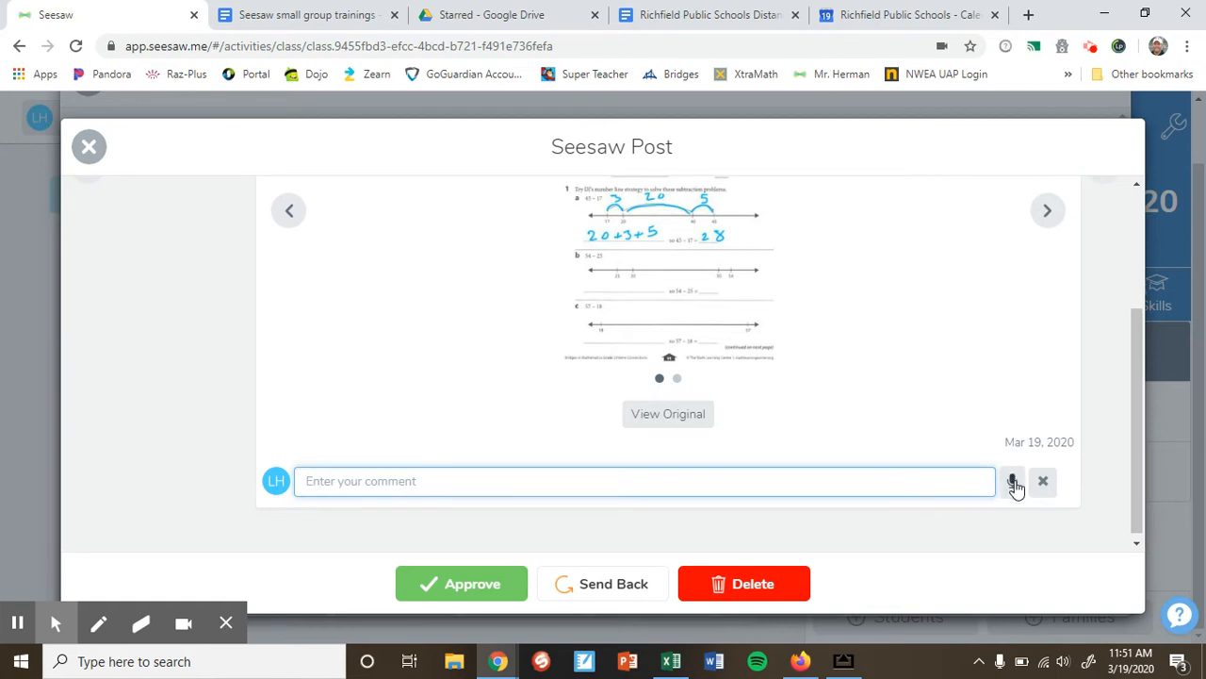
click(1014, 483)
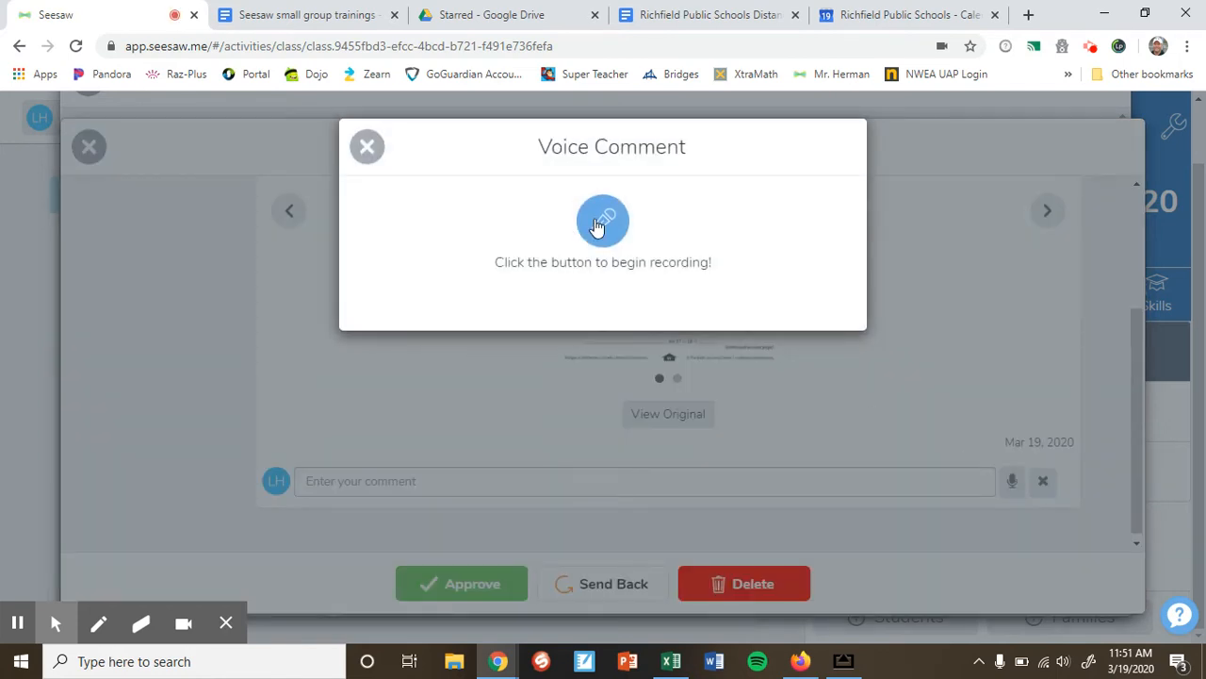
click(600, 222)
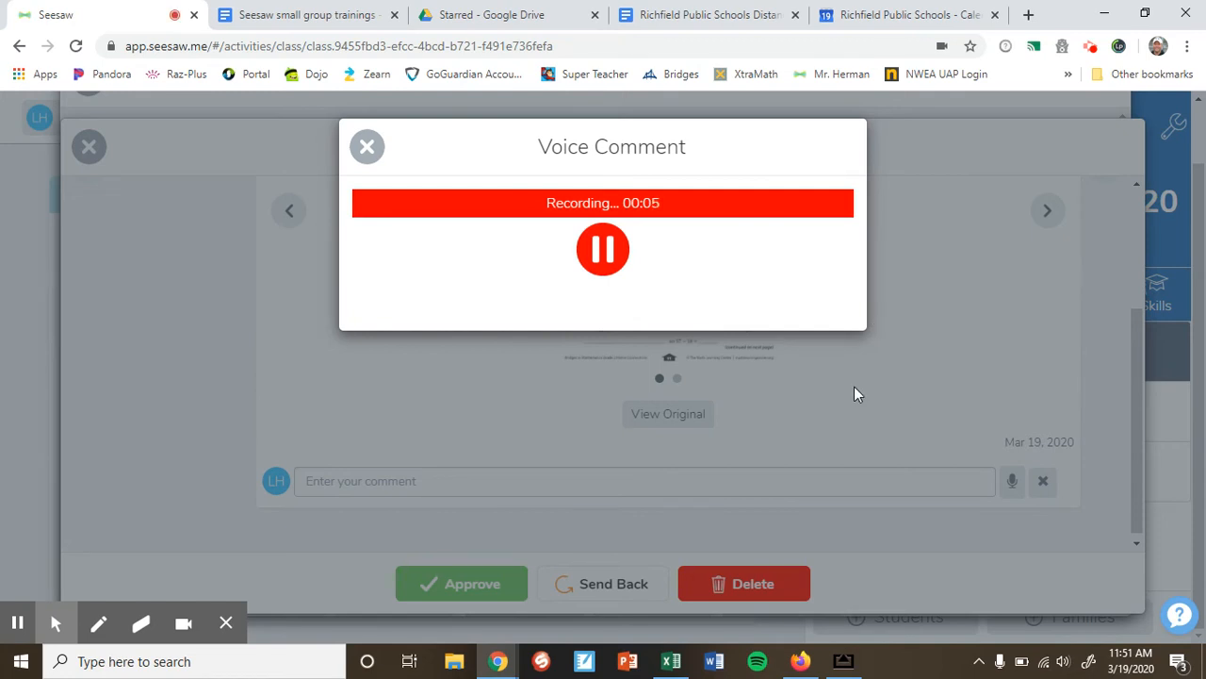
click(600, 250)
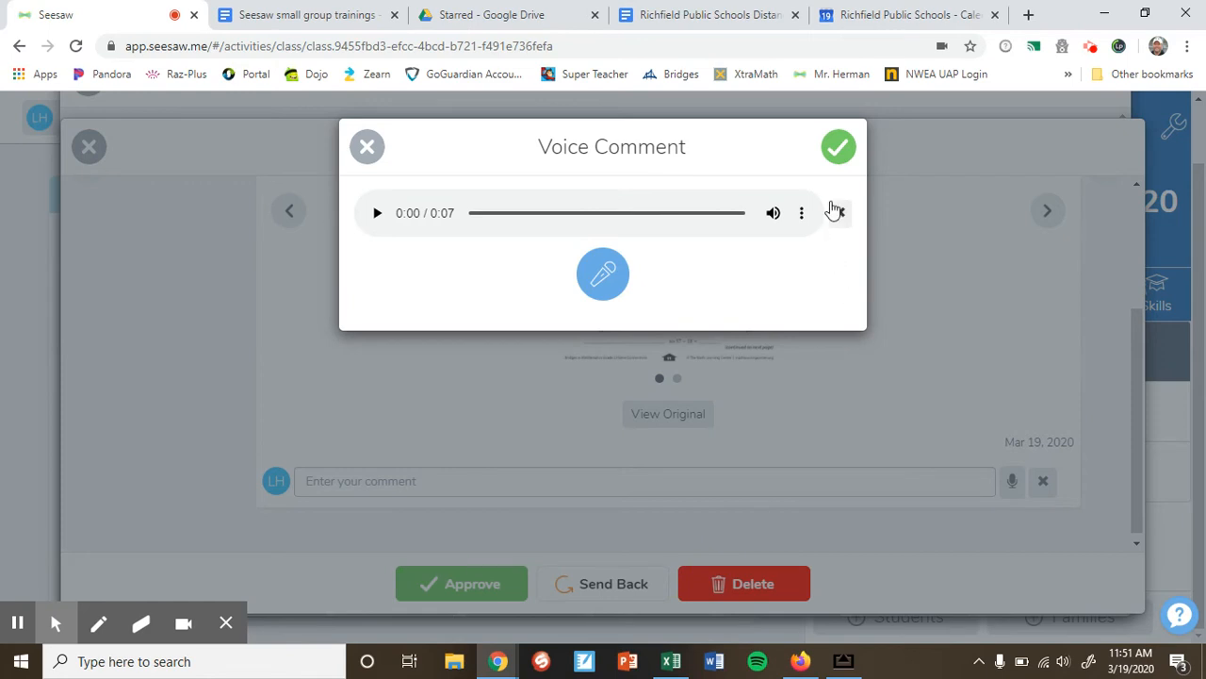
click(837, 147)
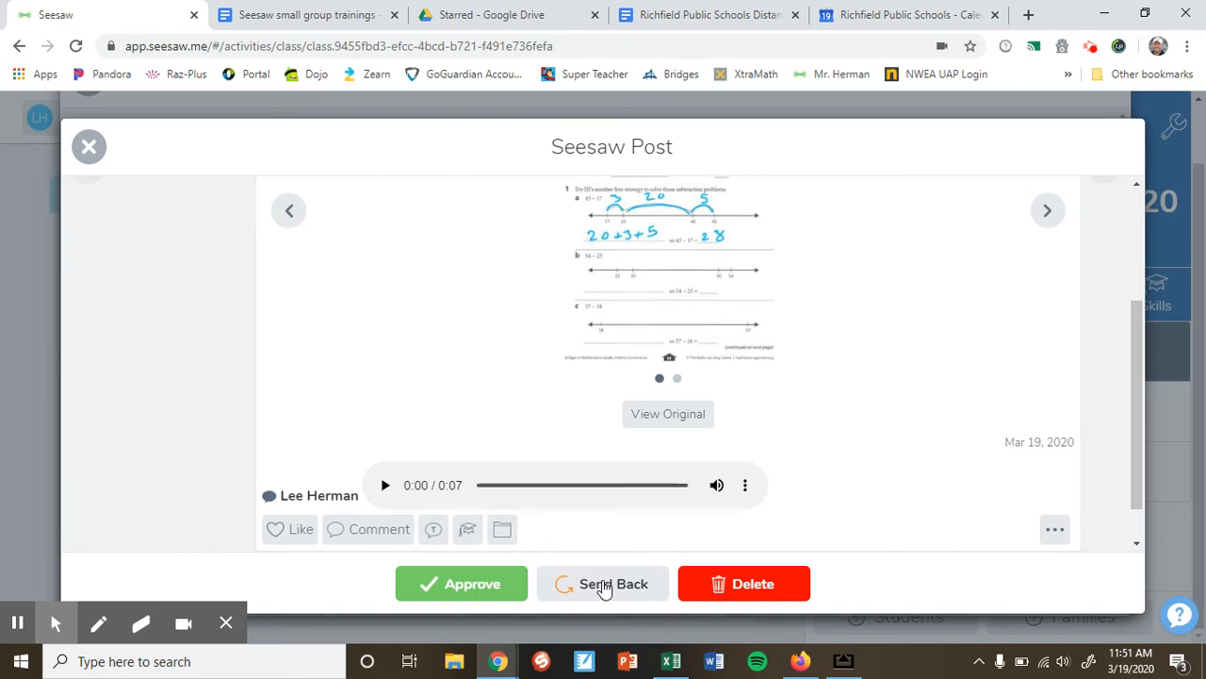
click(603, 584)
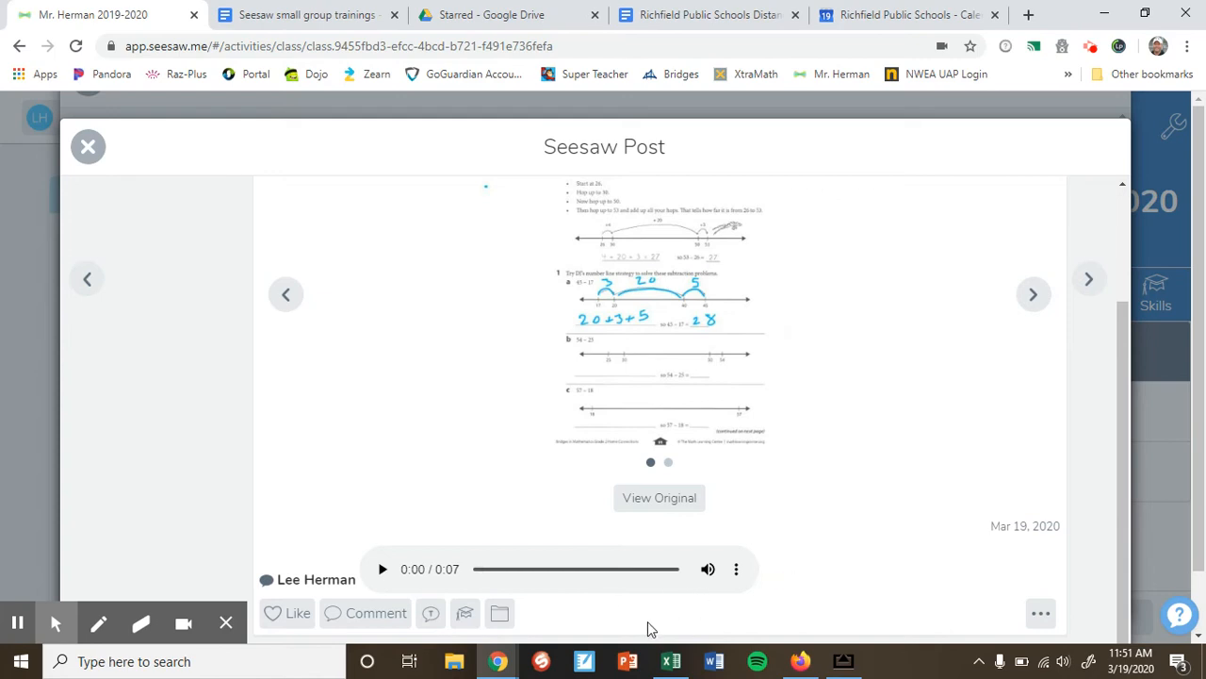
click(87, 149)
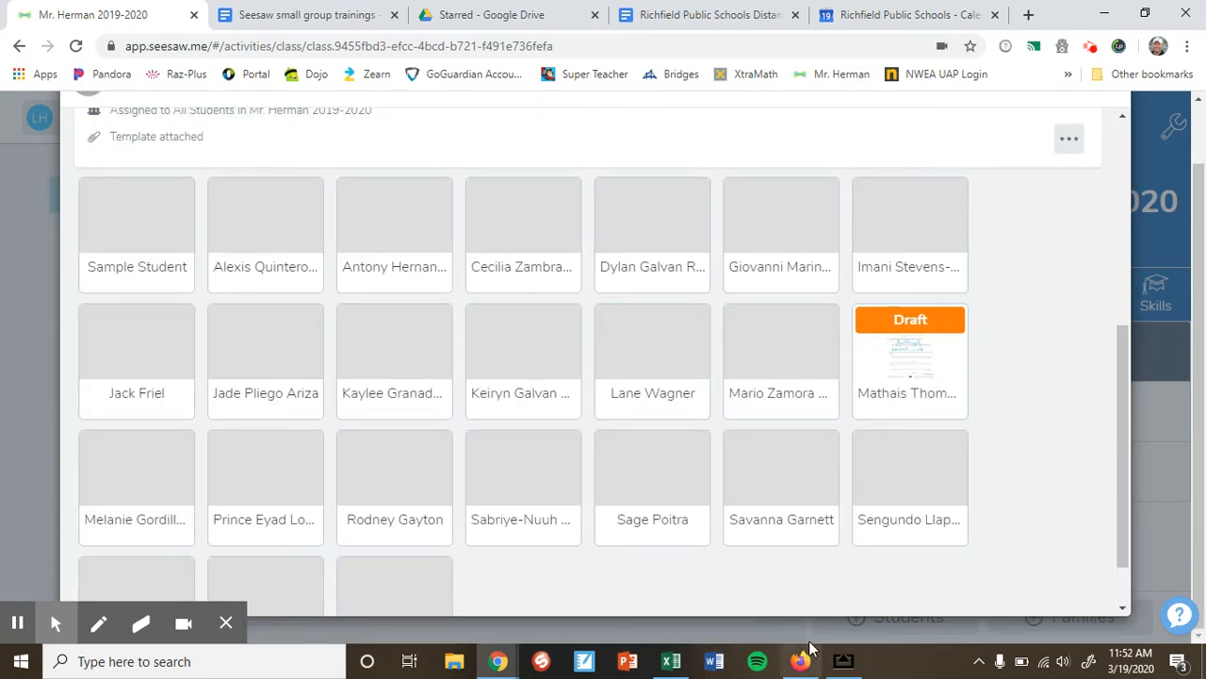
Switch to the student screen in AirServer, play the comment on the returned draft and resubmit it with a large blue X across problems 1b and 1c.
click(845, 660)
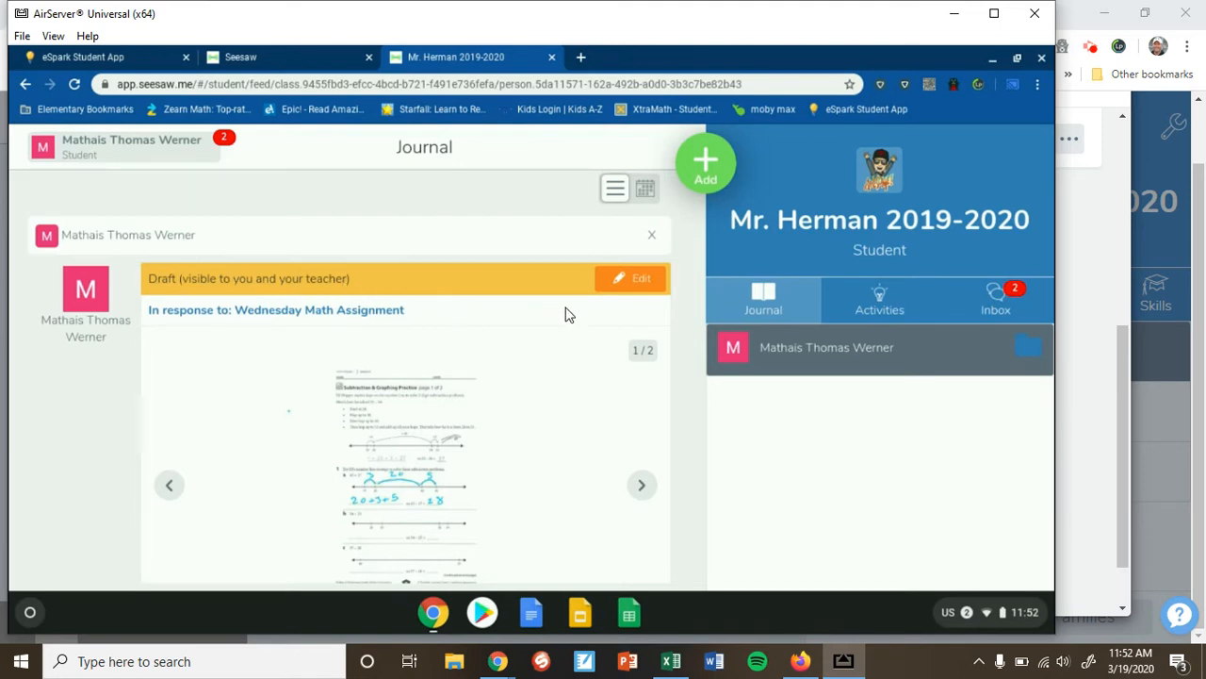
scroll(566, 313, down, 3)
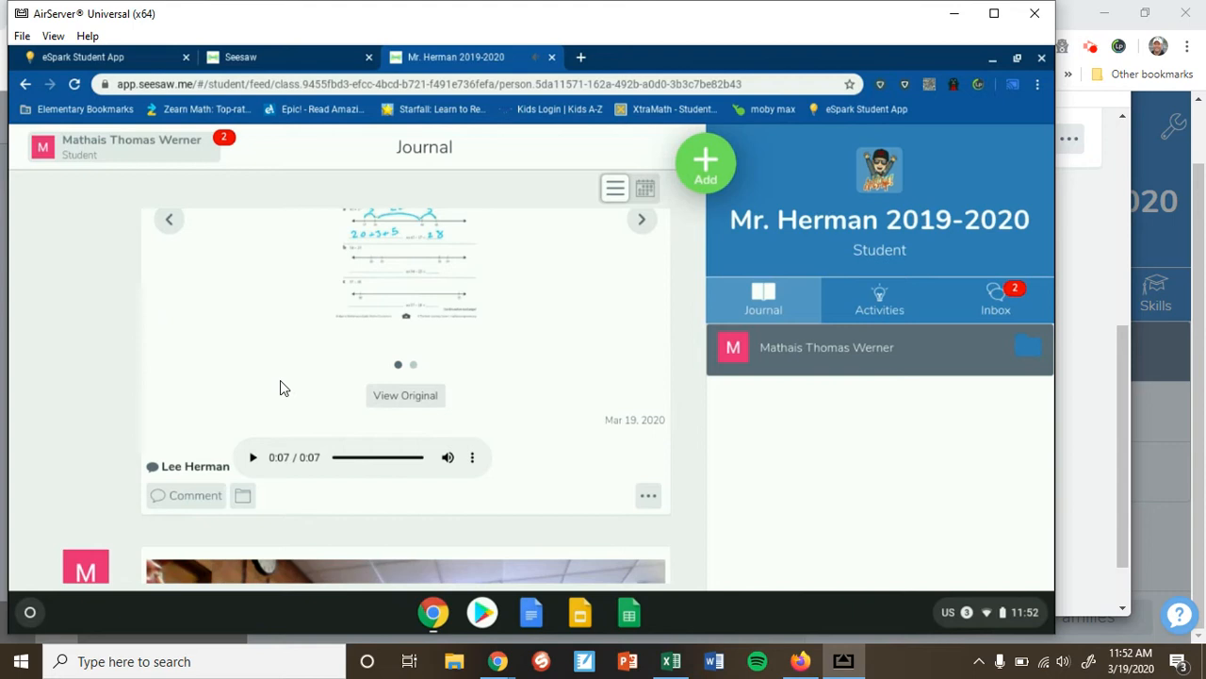
scroll(279, 380, up, 3)
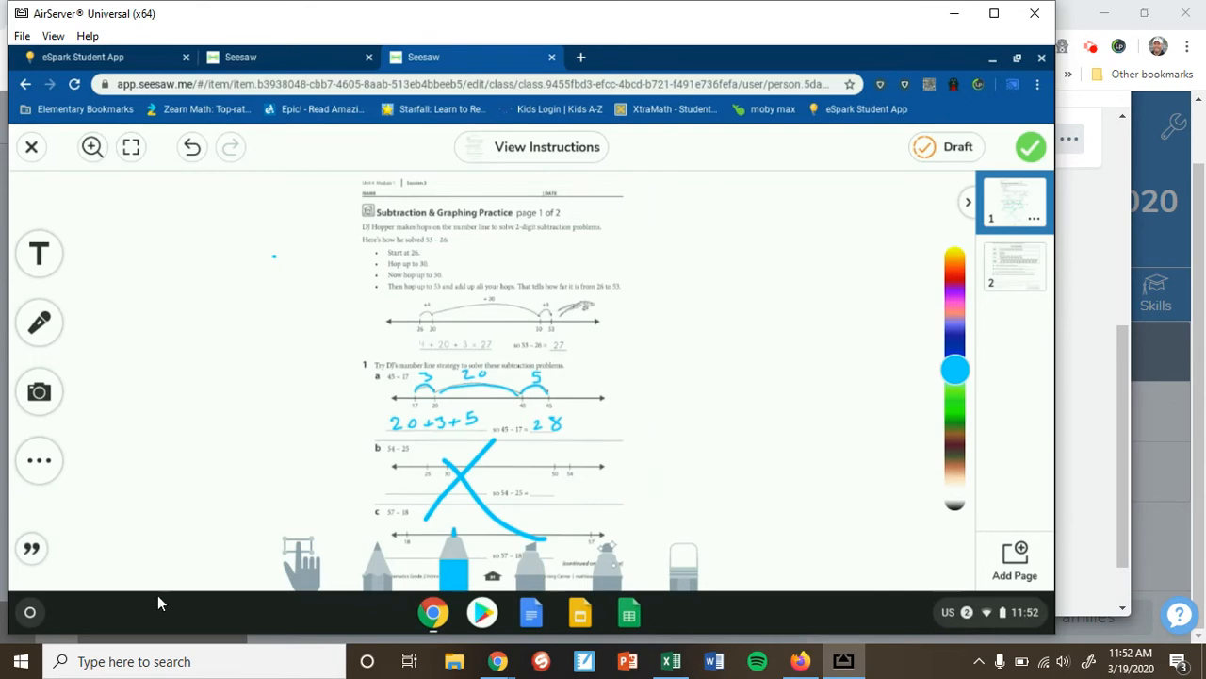
click(1034, 149)
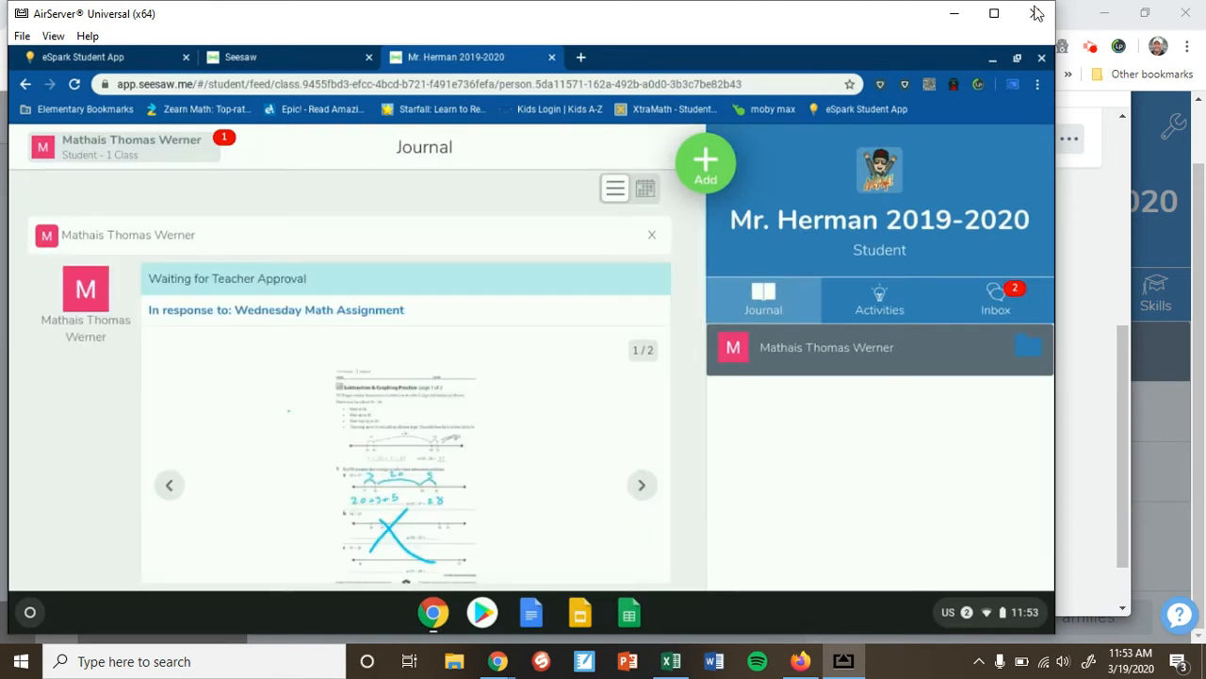
Return to the teacher's Seesaw page in Chrome, reload it and open the student's resubmitted response to the Wednesday Math Assignment.
click(966, 11)
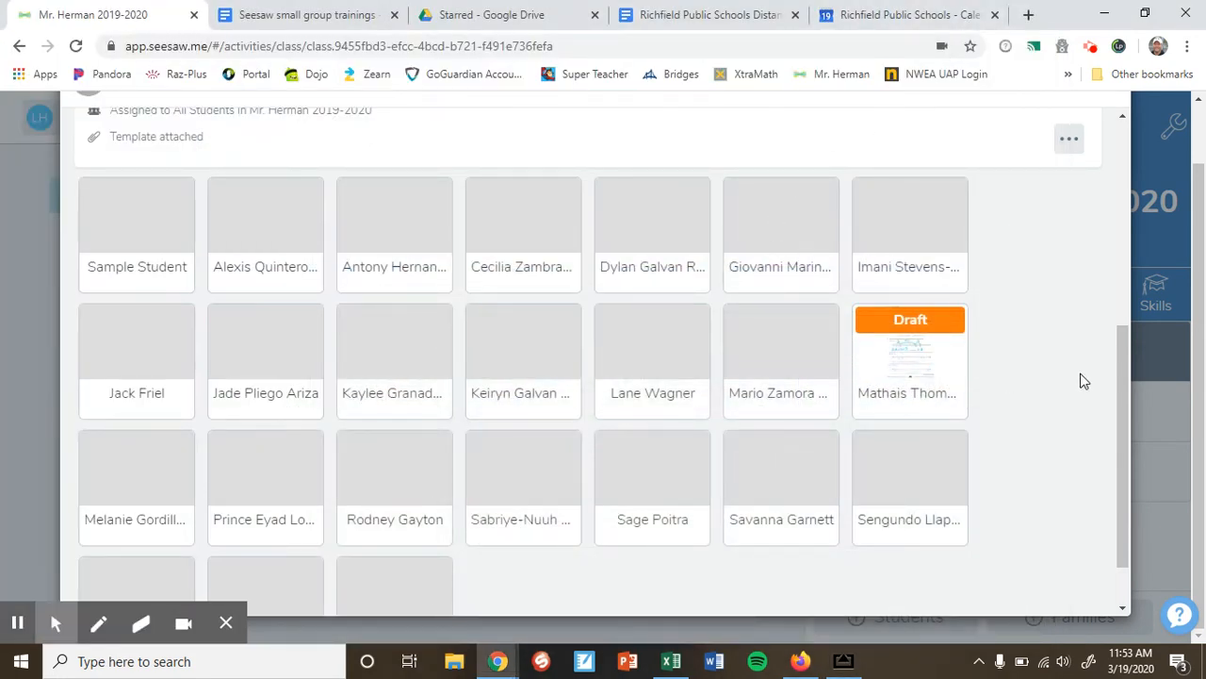
scroll(1080, 362, up, 2)
scroll(1047, 331, up, 1)
scroll(1047, 331, down, 2)
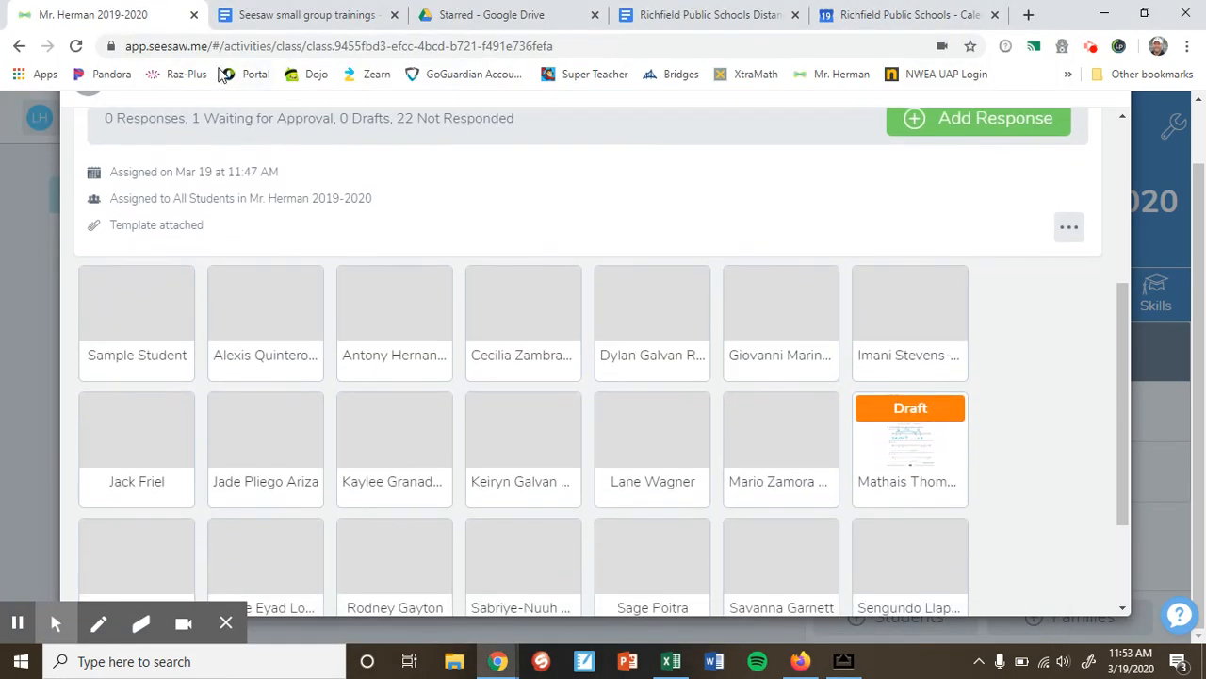
click(74, 48)
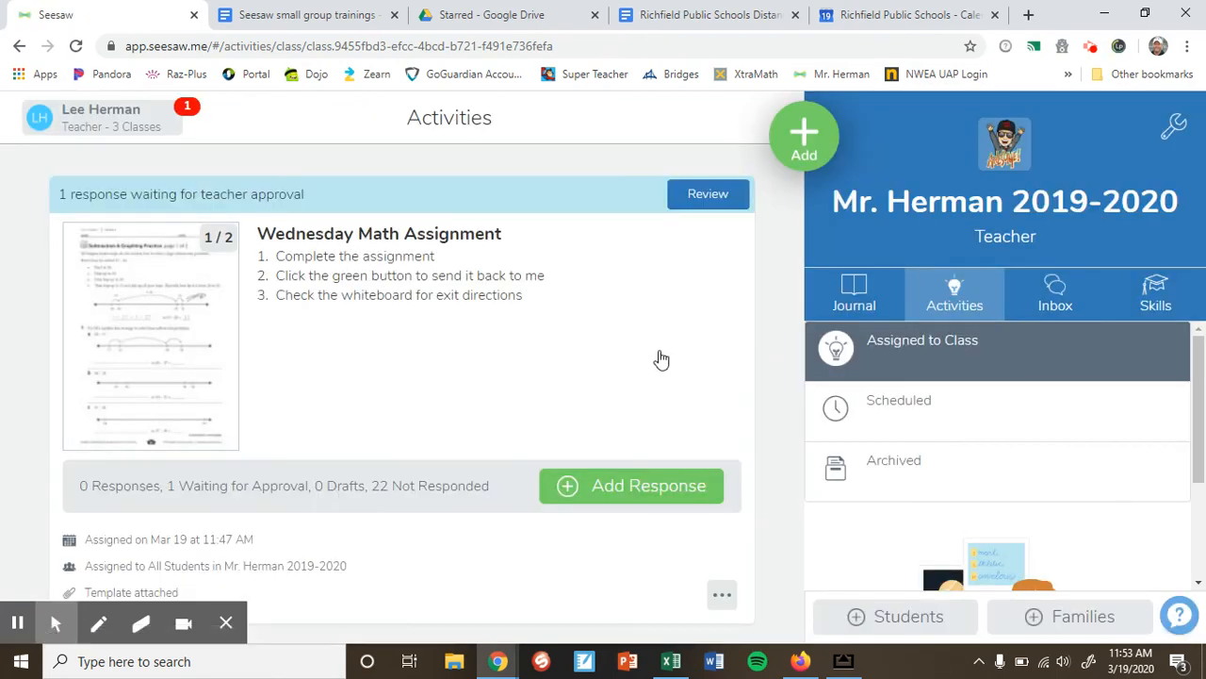
click(429, 204)
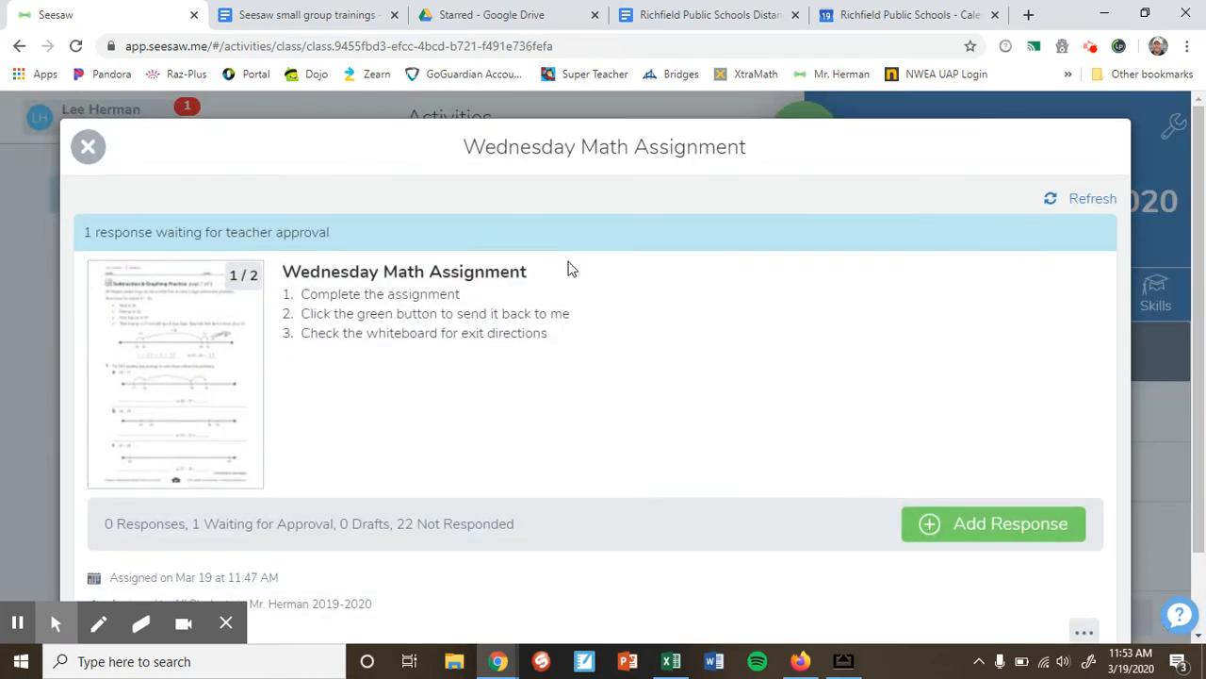
scroll(716, 347, down, 2)
scroll(727, 346, down, 3)
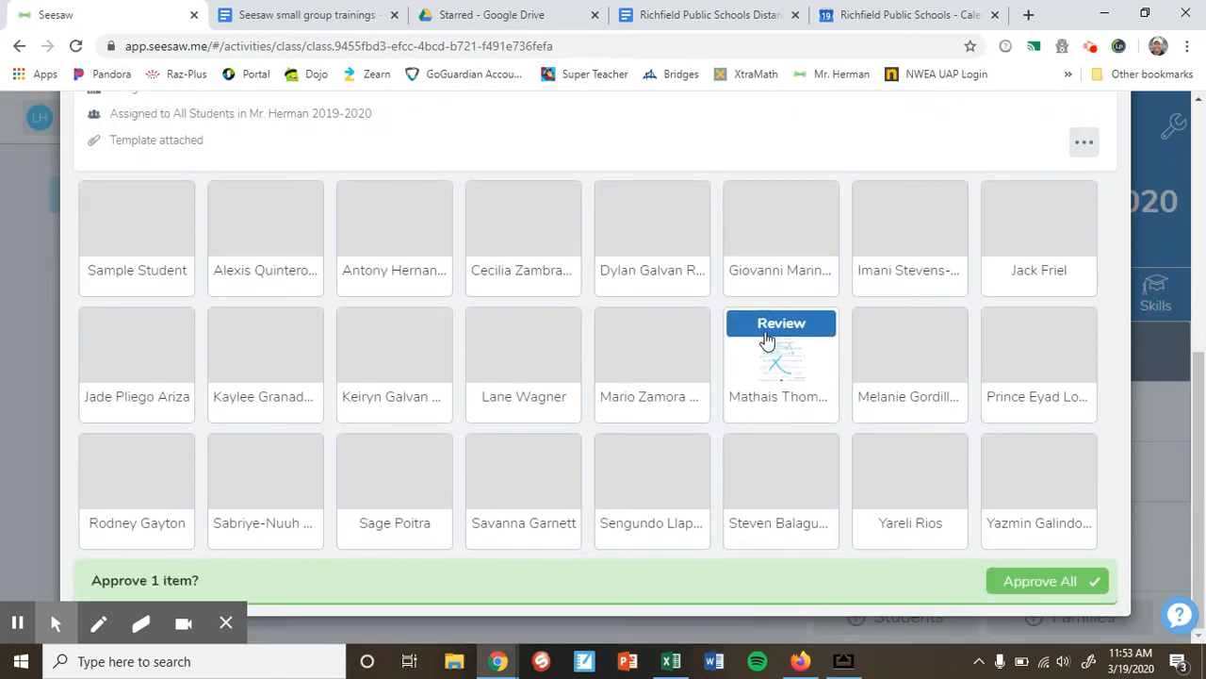
click(765, 330)
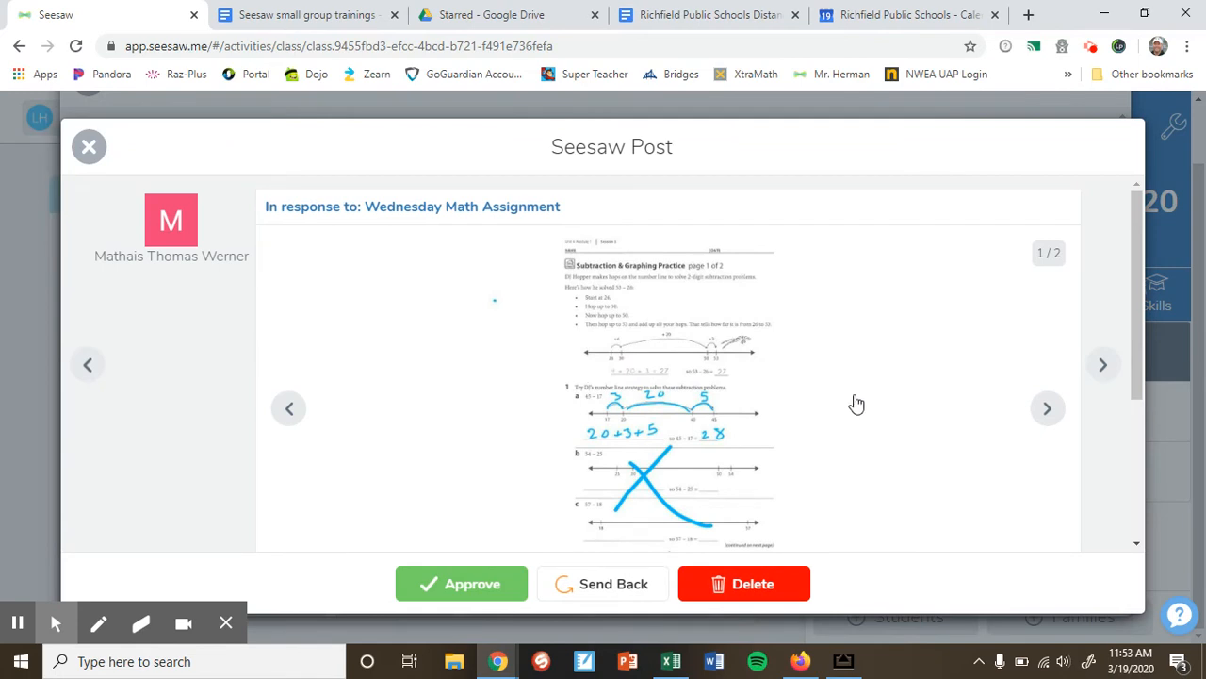
Record and attach a second voice comment of 8 seconds on the resubmitted response.
scroll(881, 461, down, 3)
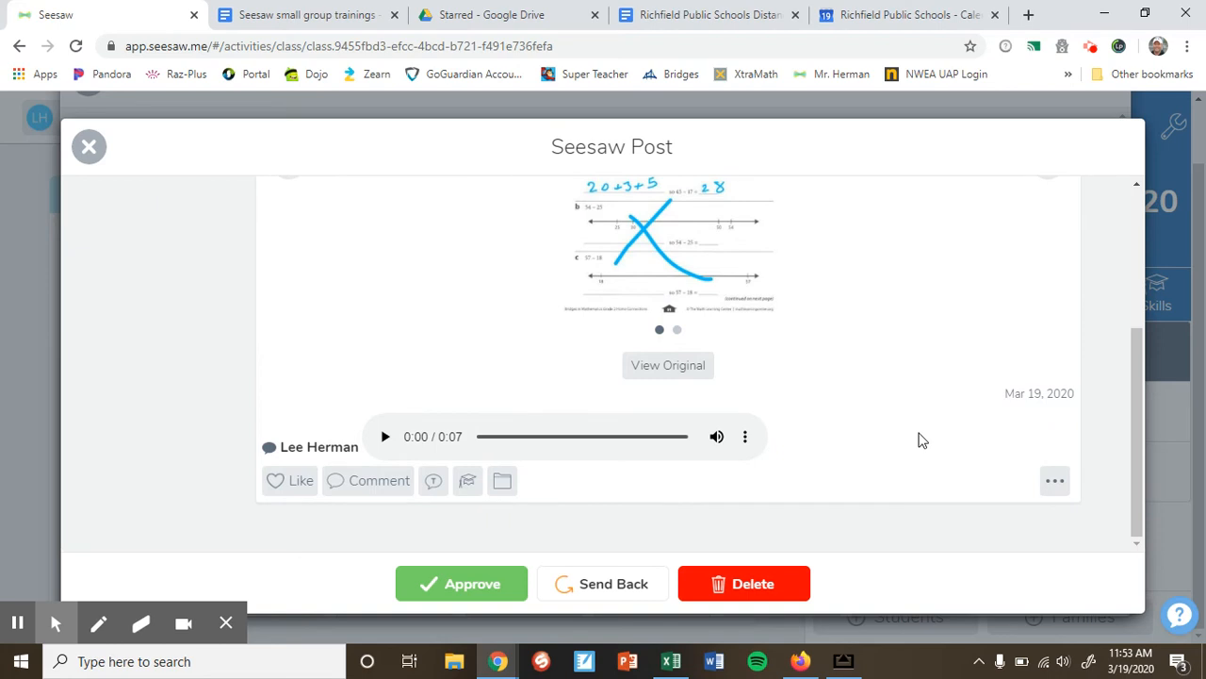
click(380, 490)
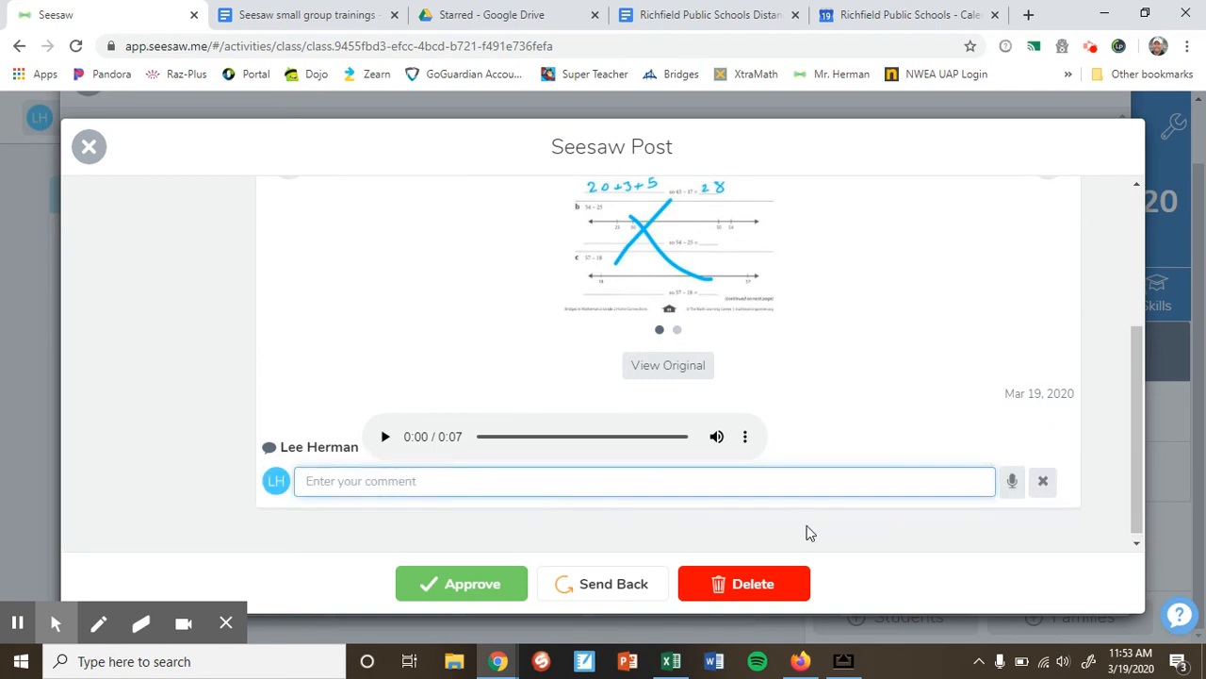
click(1014, 482)
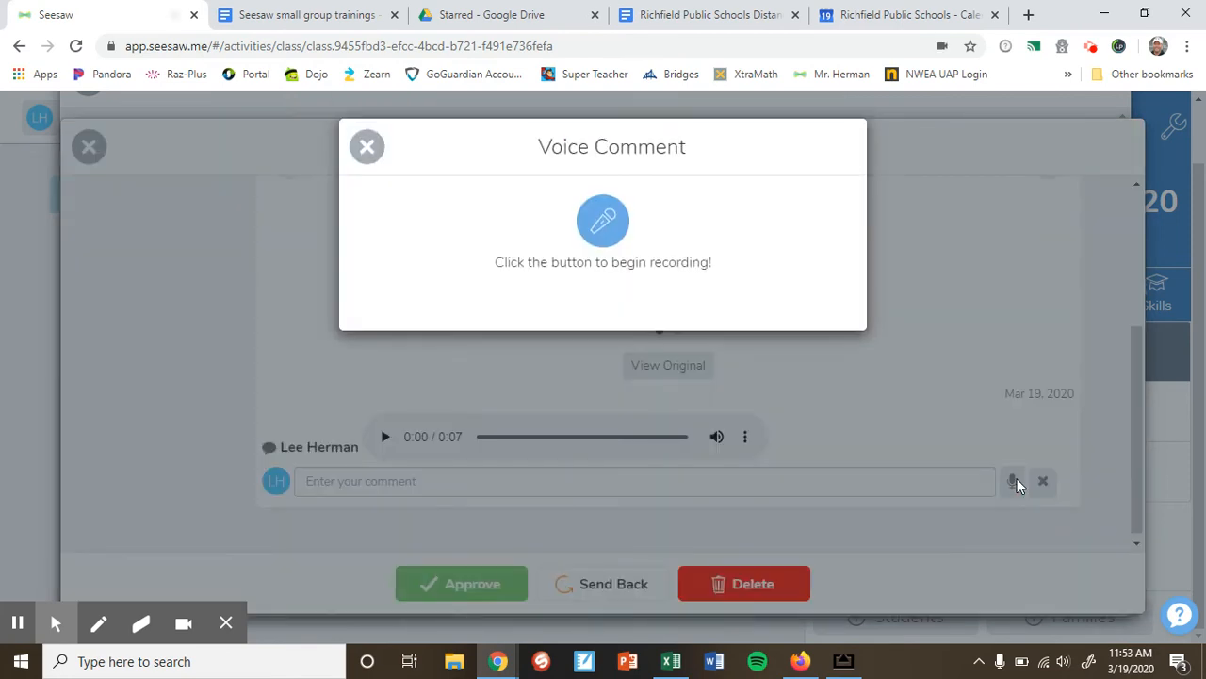
click(606, 226)
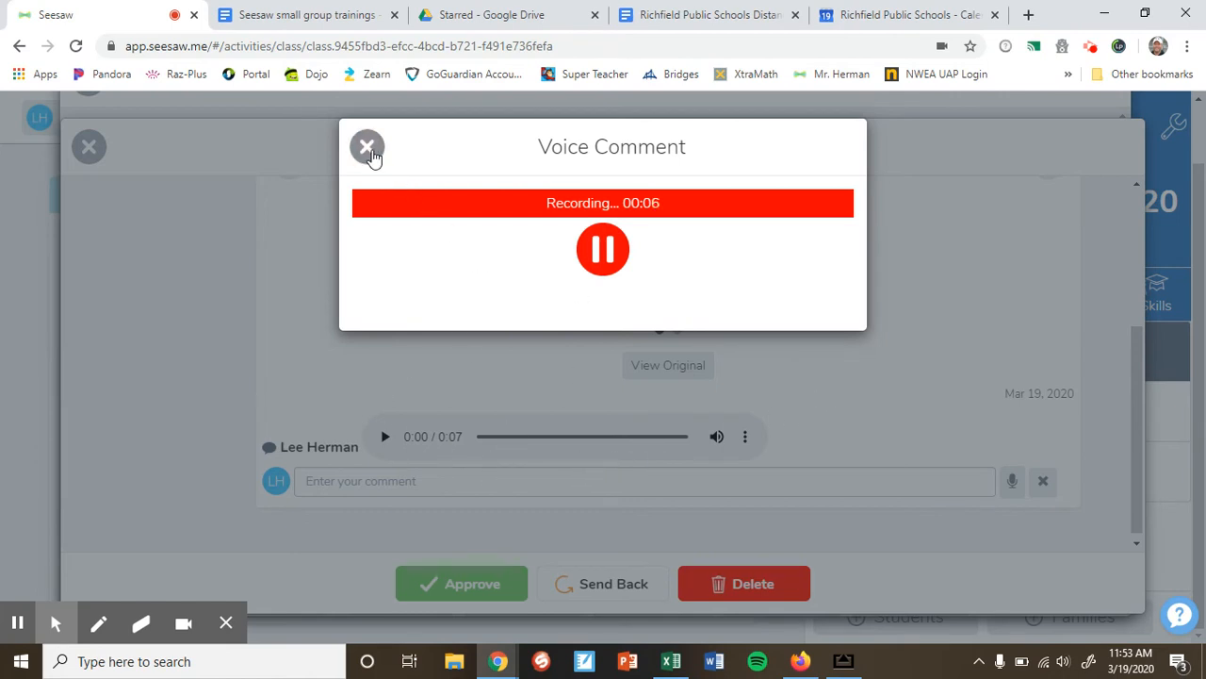
click(601, 260)
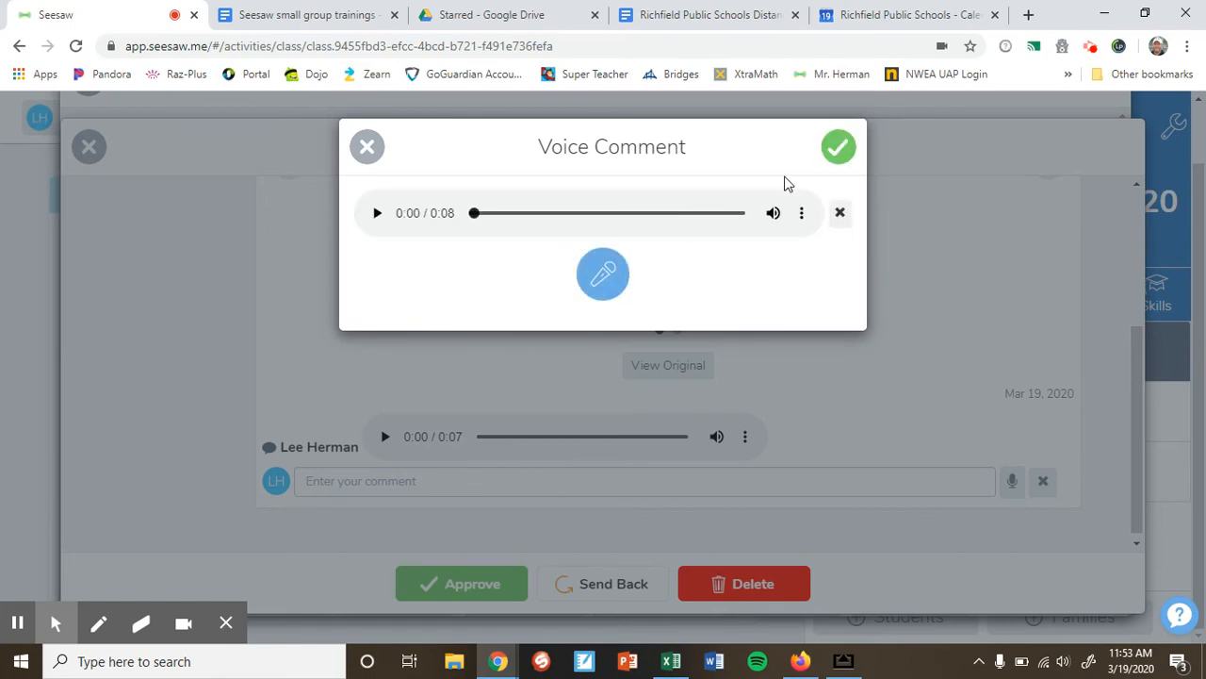
click(842, 149)
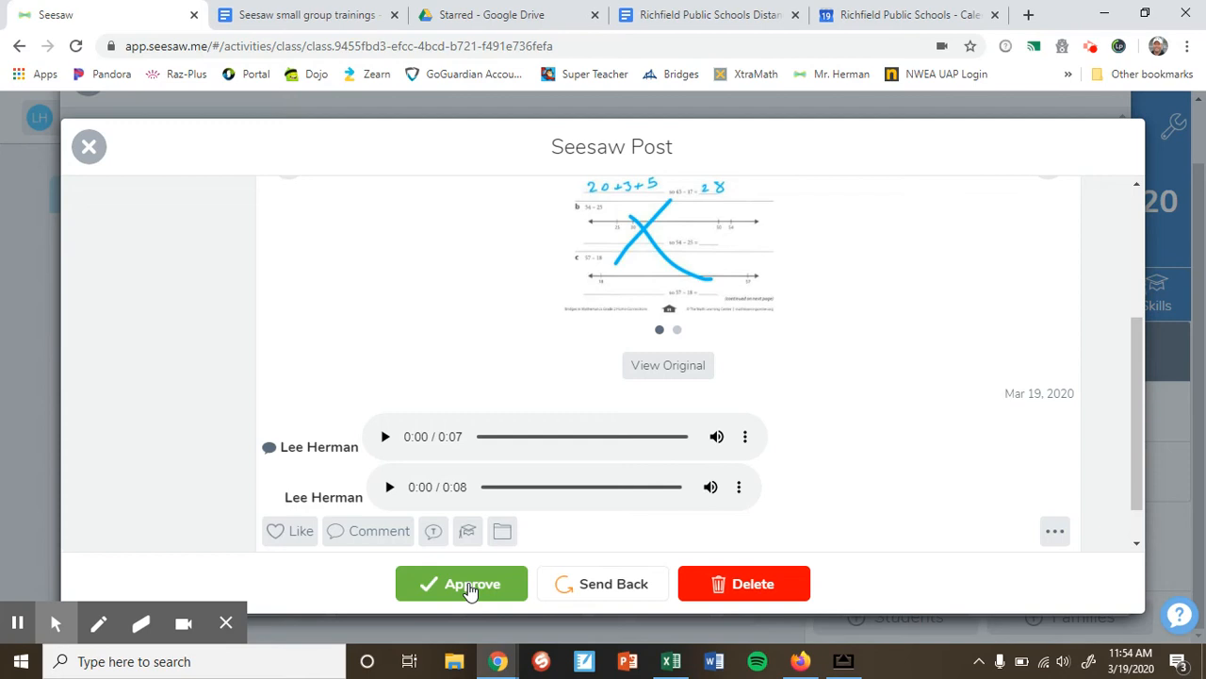
Approve the student's response, and close the post and the assignment to return to the class activities.
click(471, 586)
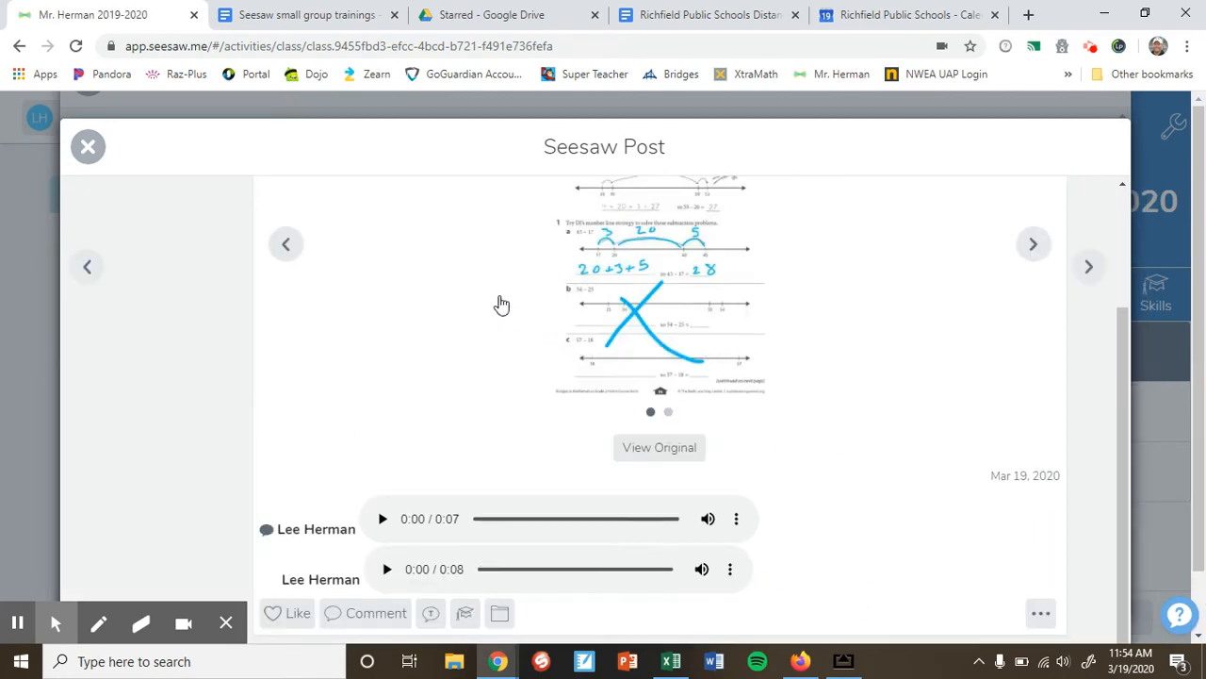
click(87, 146)
scroll(633, 379, up, 5)
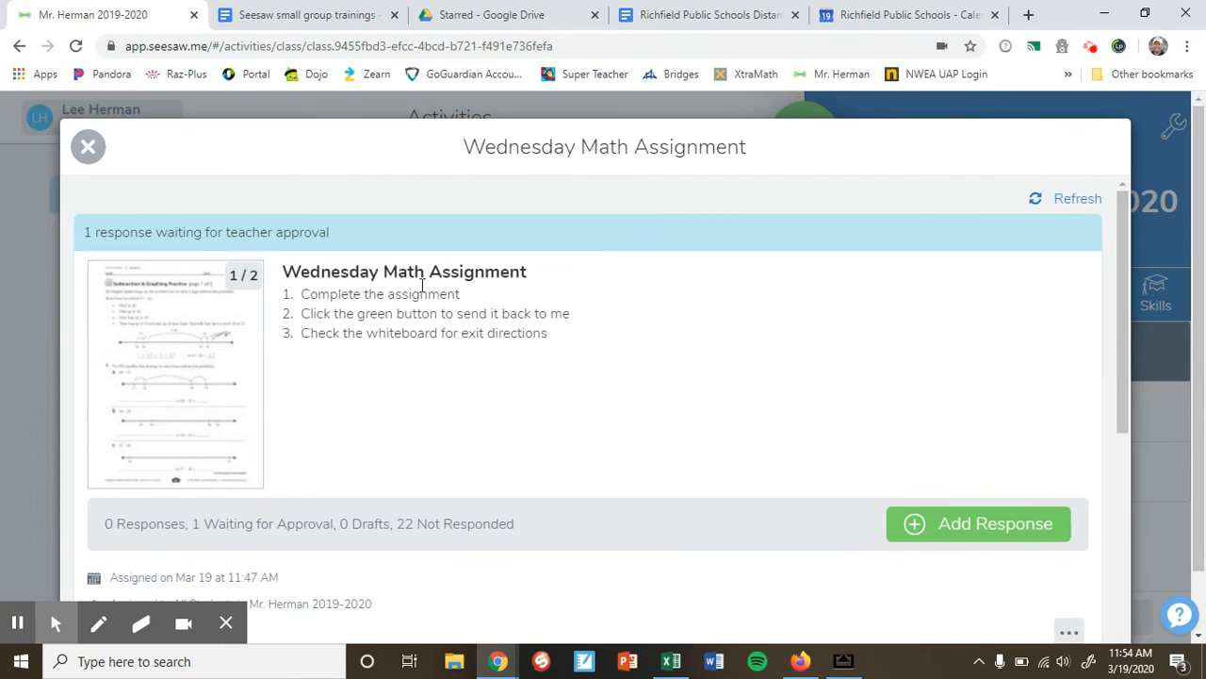
click(88, 146)
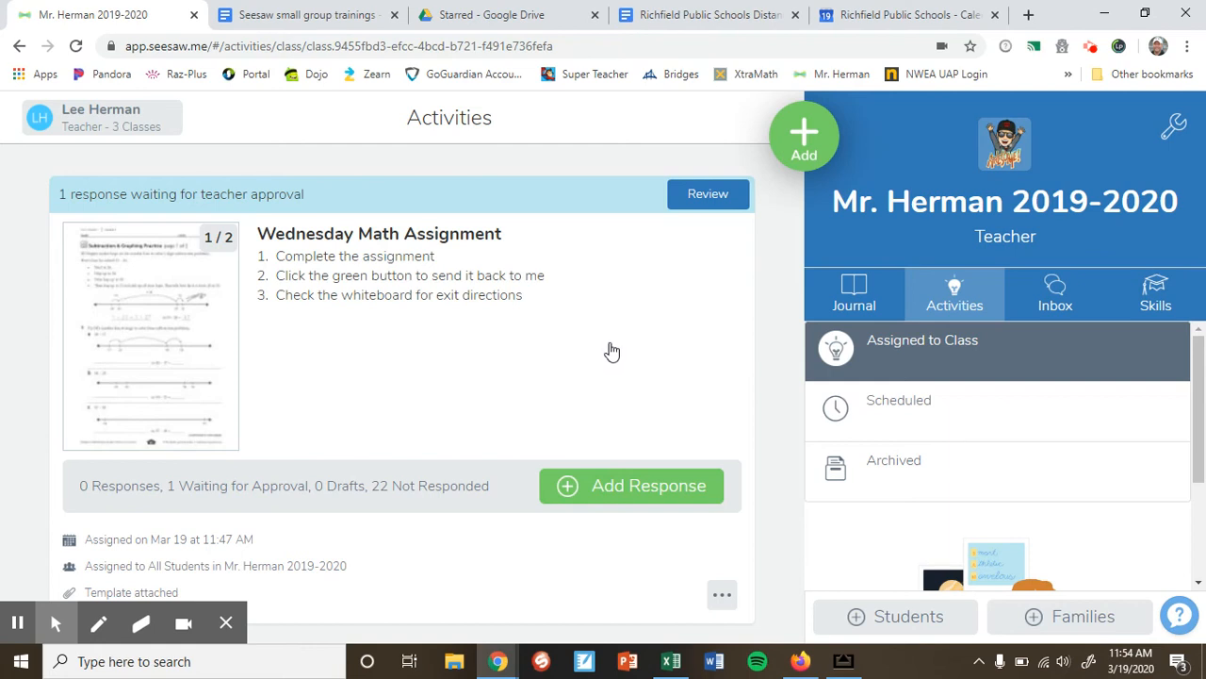
Create a new activity to assign to the class and name it Monday Math.
click(804, 137)
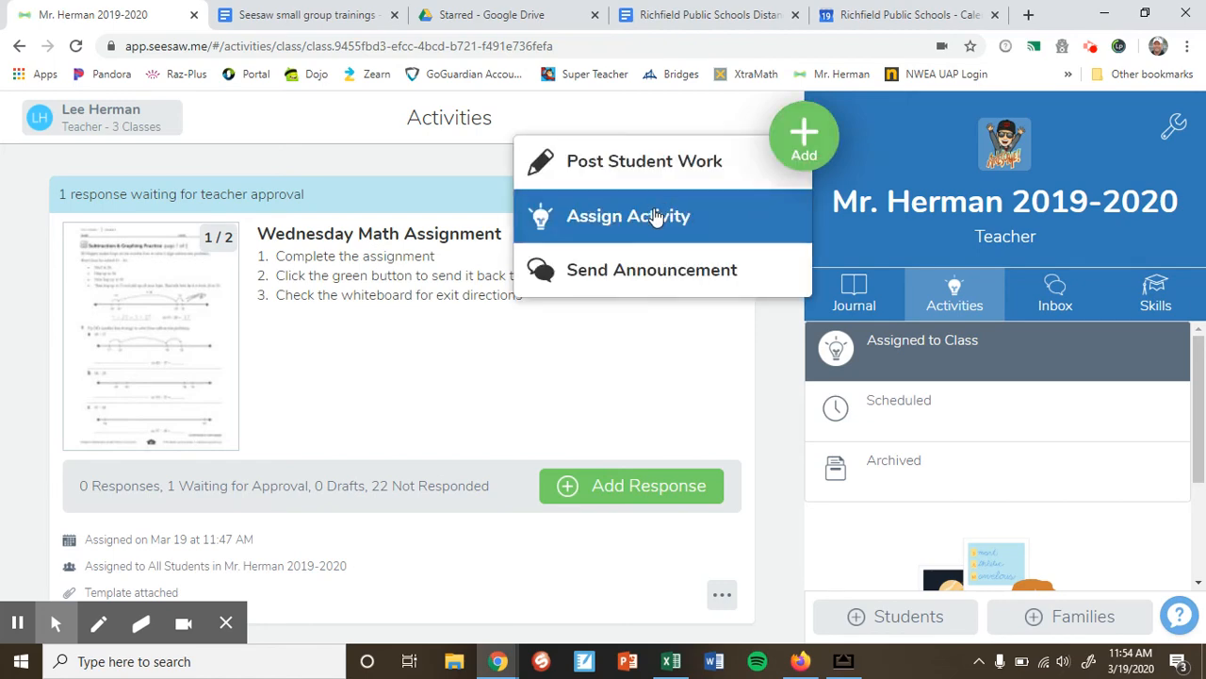
click(657, 218)
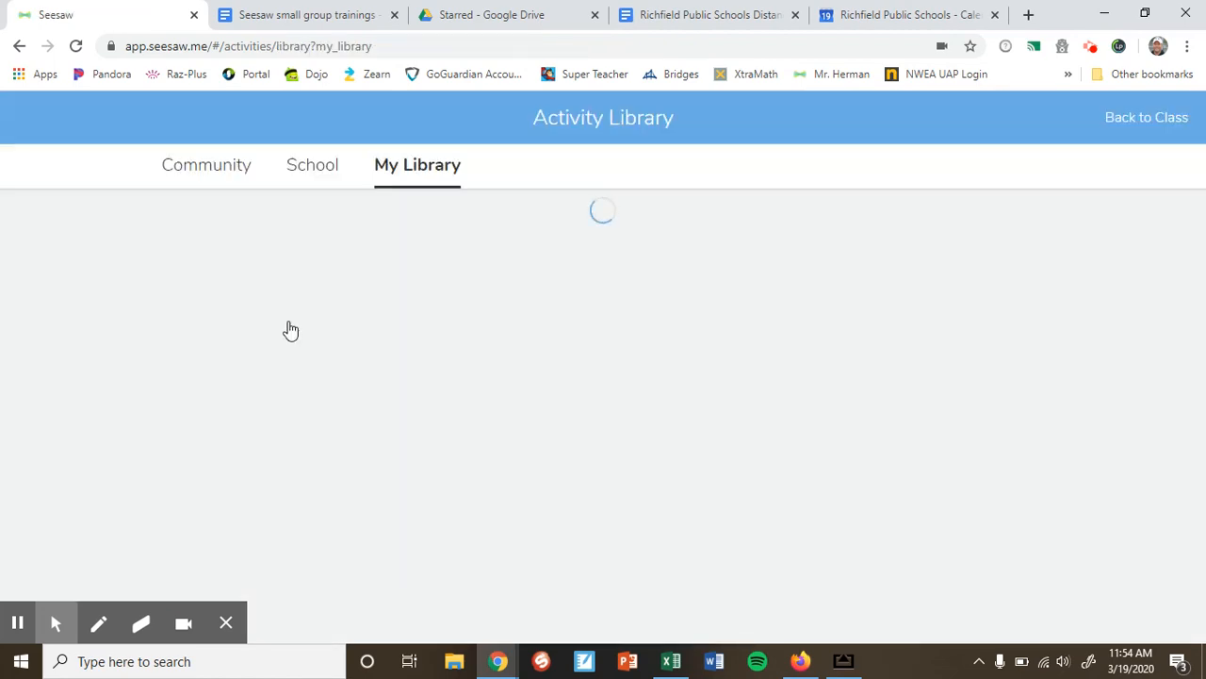
click(247, 380)
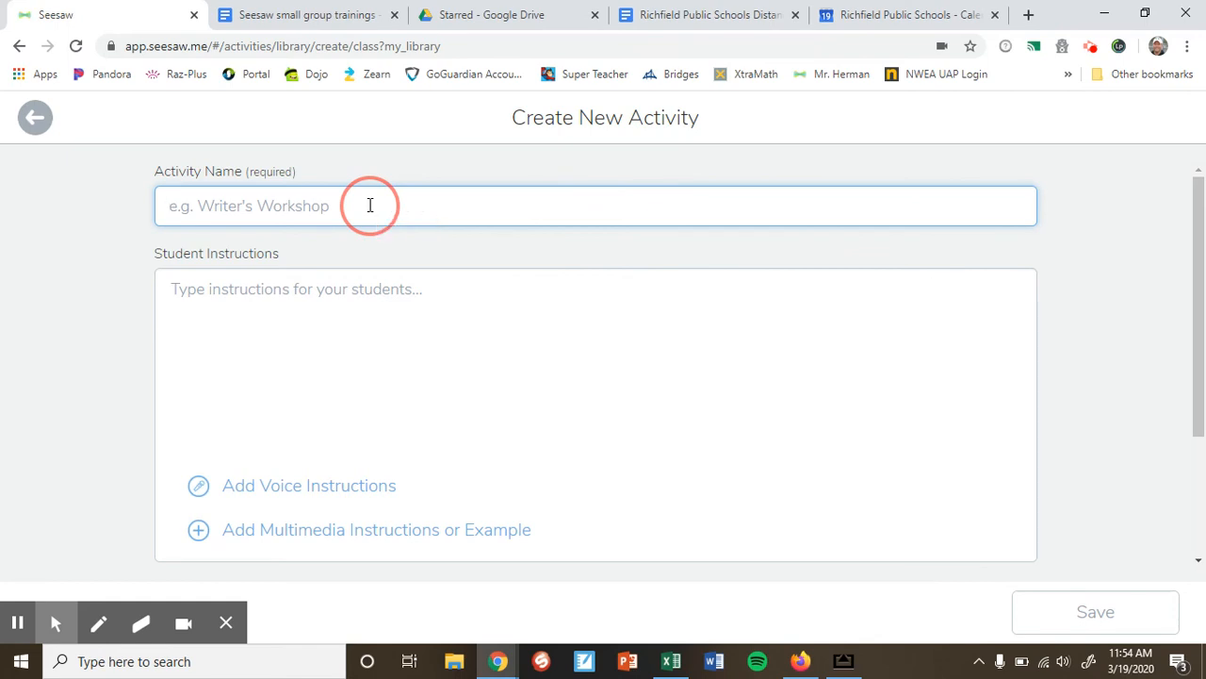
text(Monday)
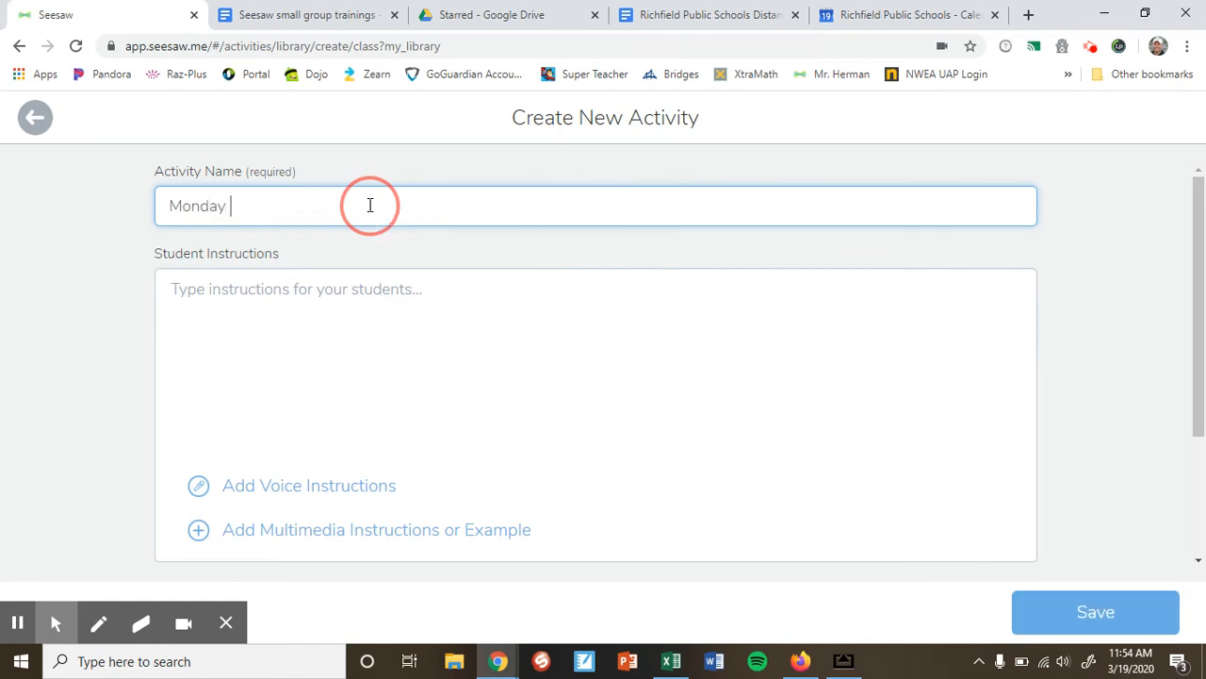
text( Math)
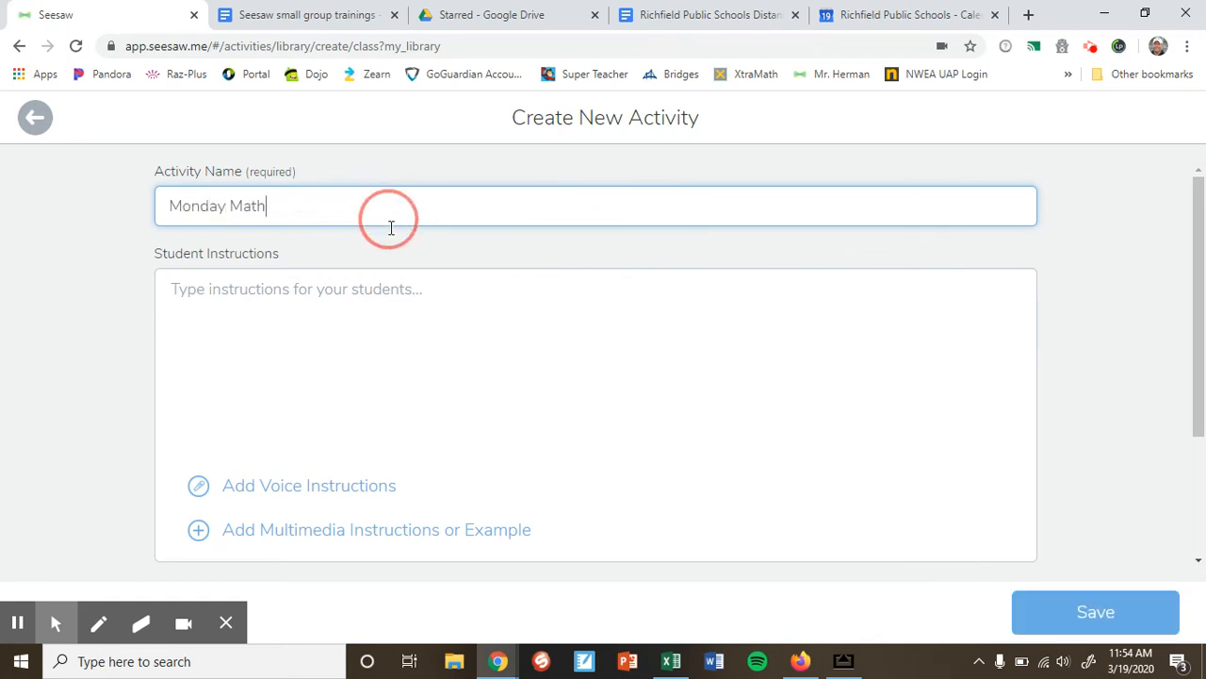
click(385, 298)
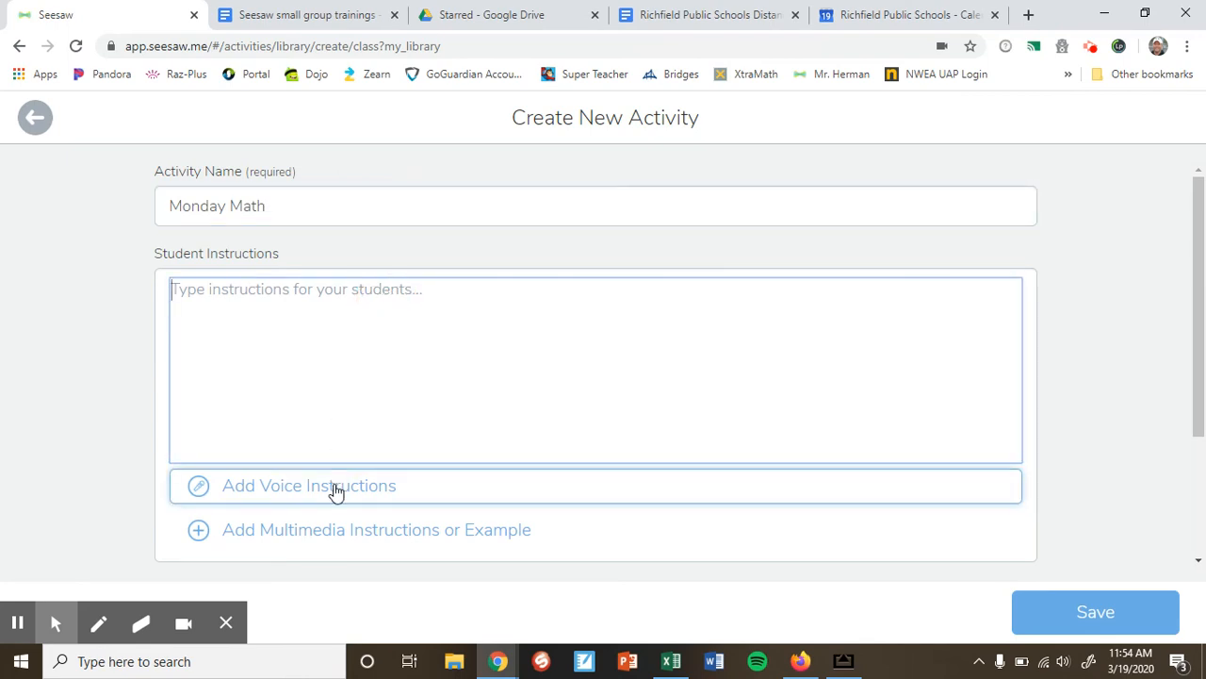
Attach the Moring Math Work file from the computer's Desktop as the activity's multimedia example.
click(370, 535)
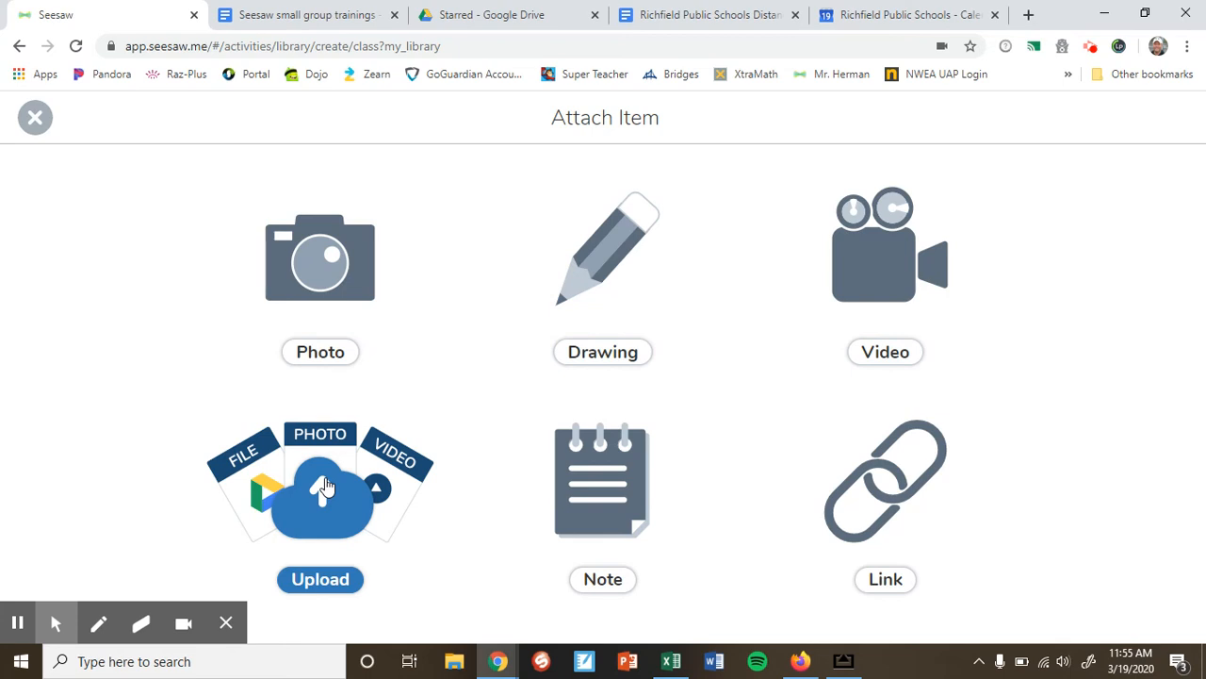
click(324, 485)
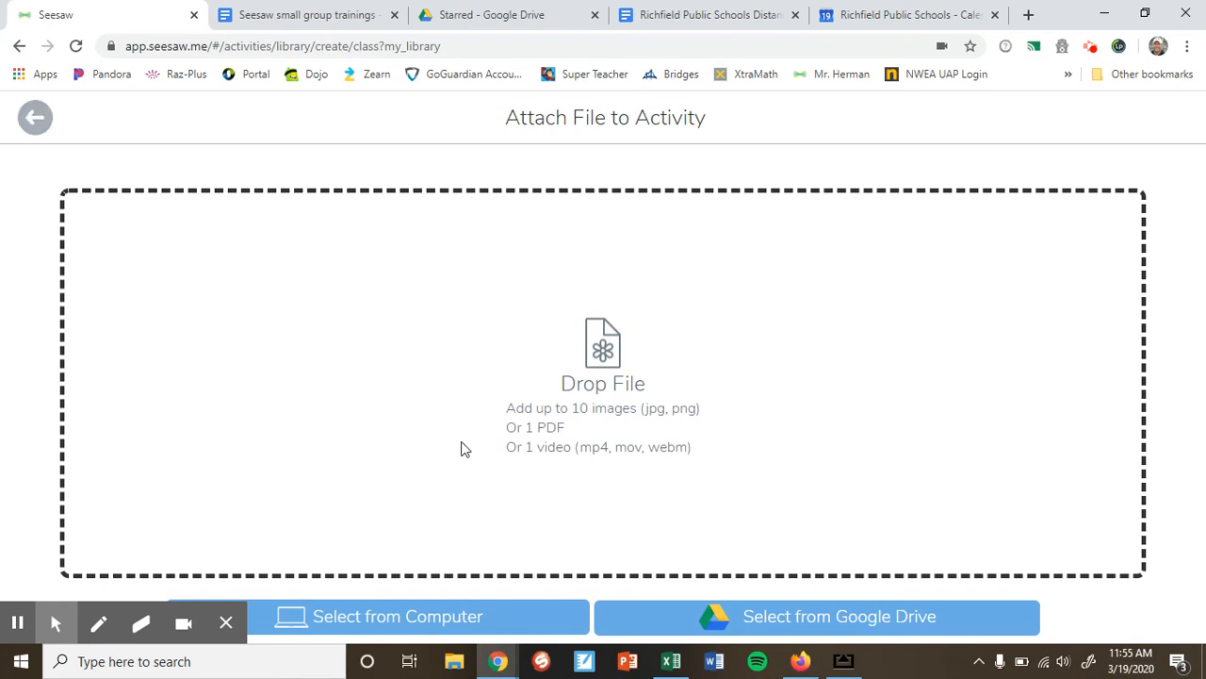
click(466, 616)
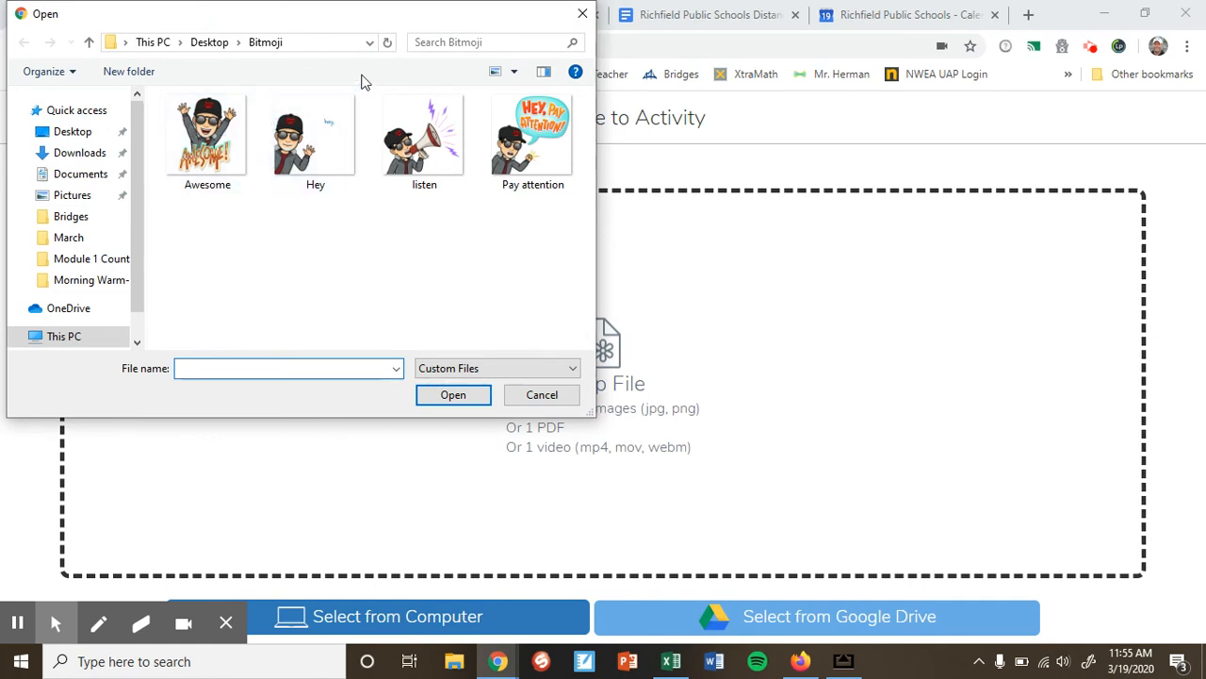
click(71, 131)
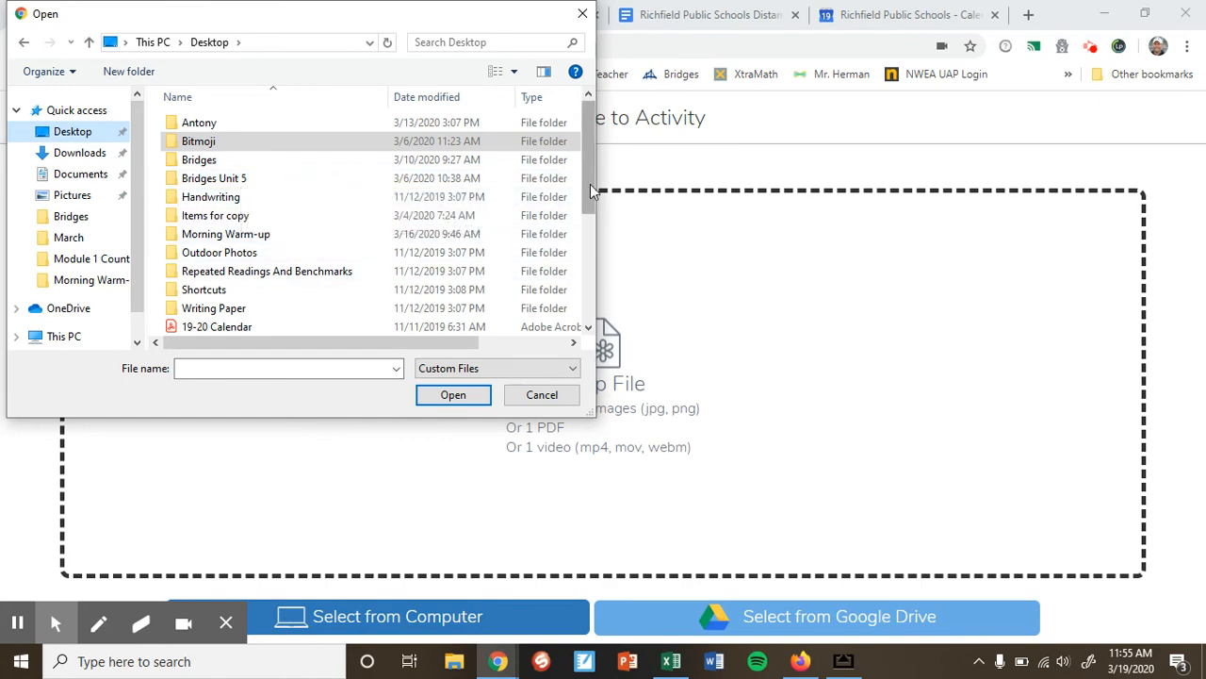
drag(590, 179, 594, 289)
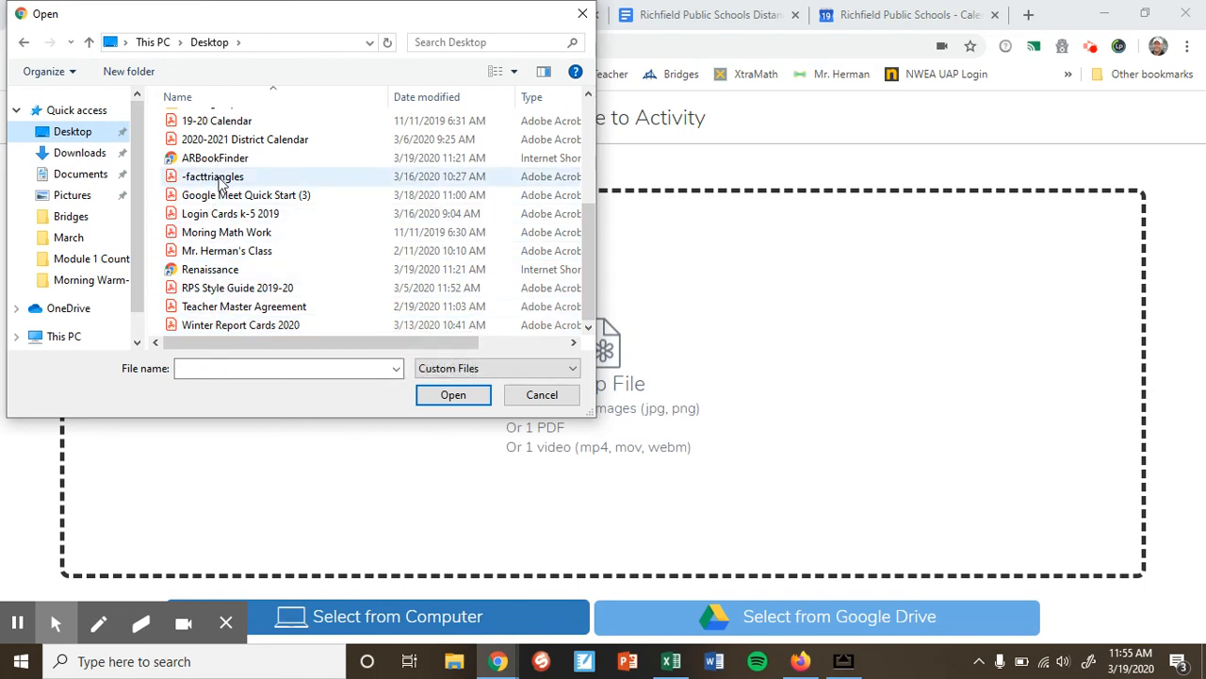
click(231, 235)
click(467, 401)
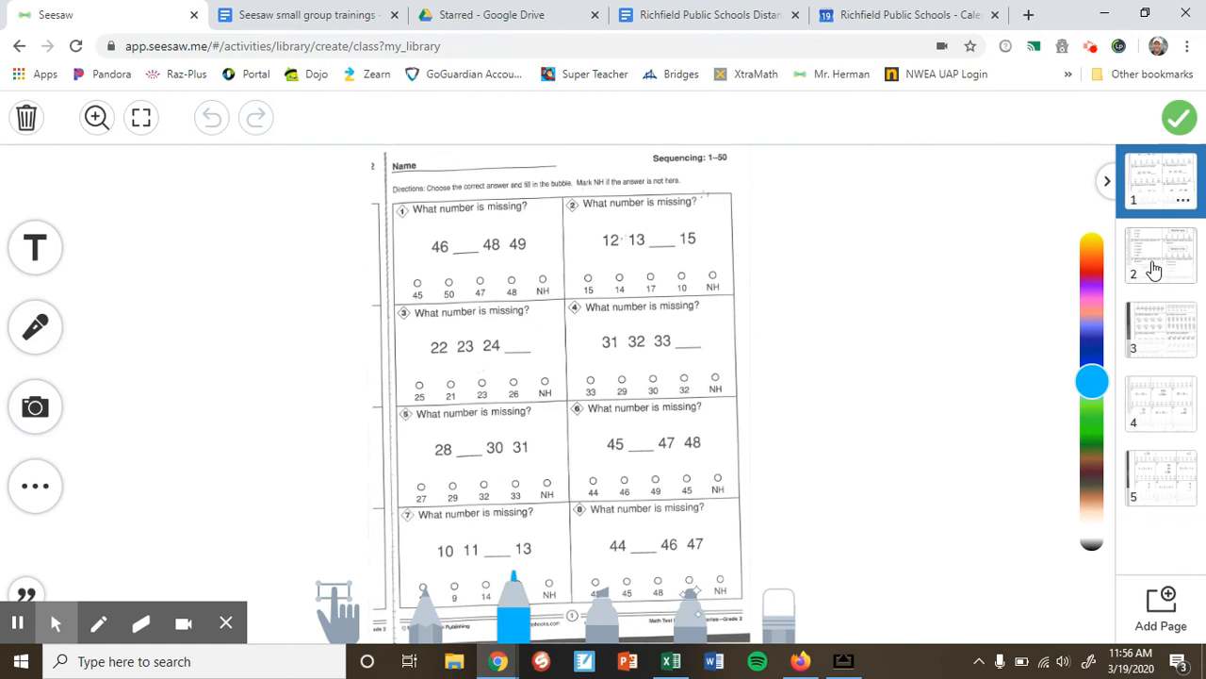
click(1176, 121)
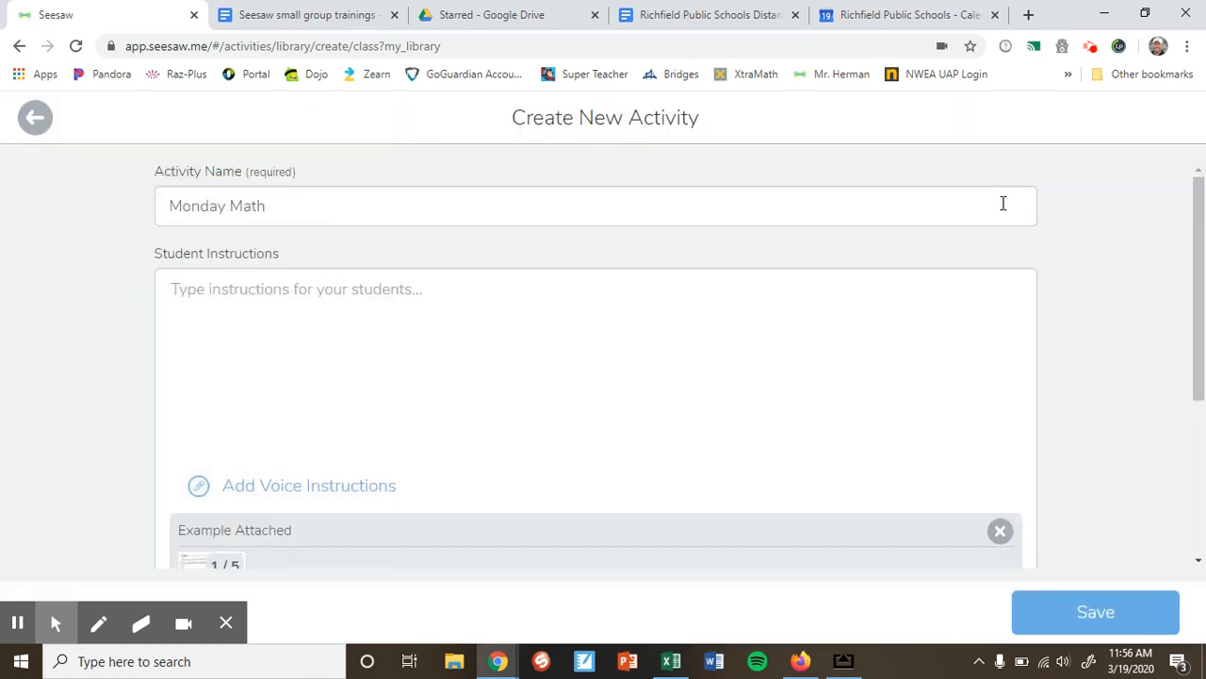
Remove the attached example from the Monday Math activity.
scroll(594, 294, down, 3)
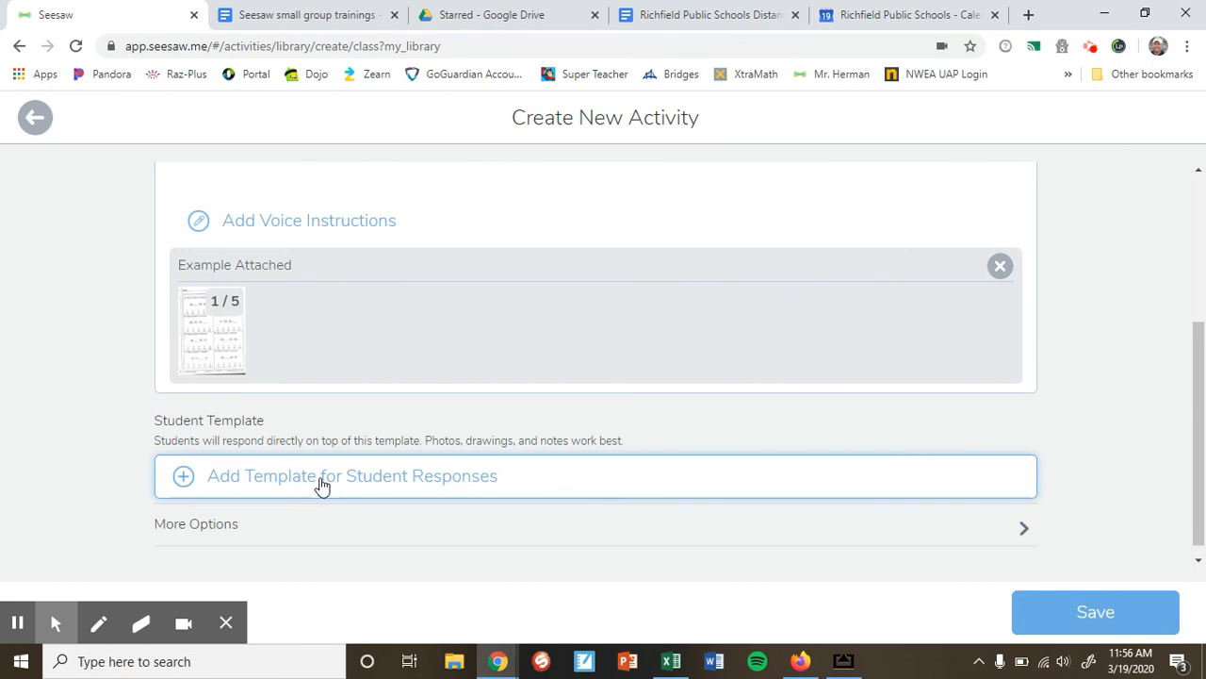
click(1000, 269)
click(691, 390)
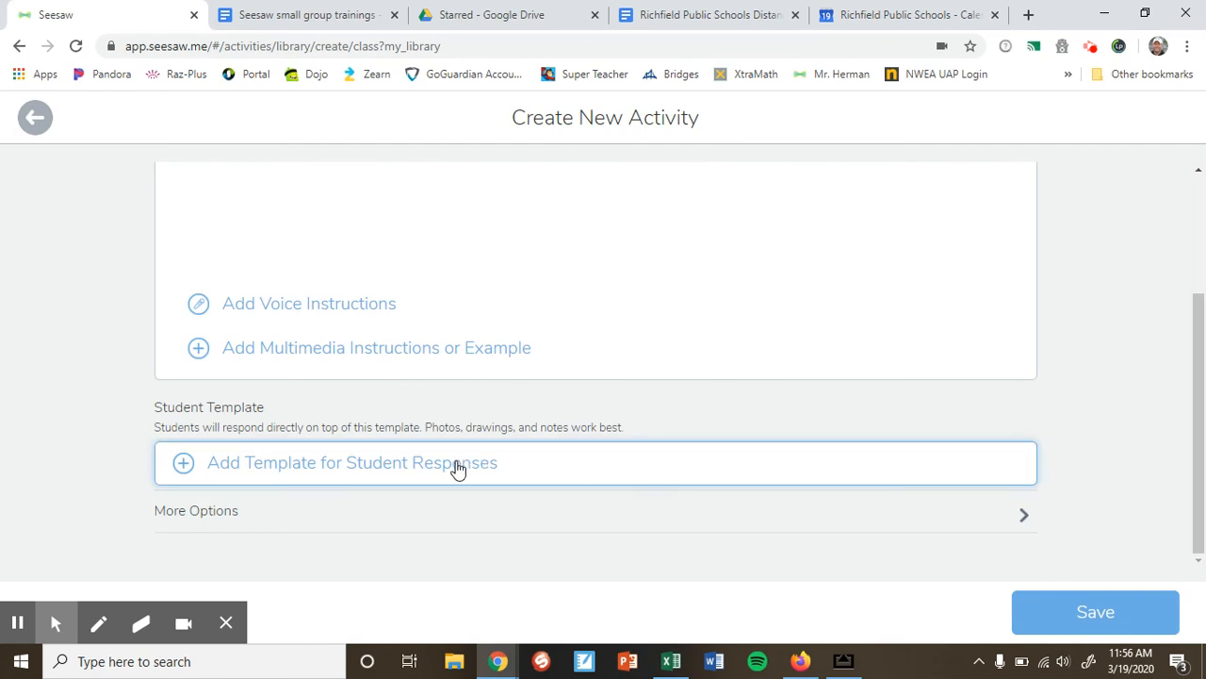
Attach the Moring Math Work file from the Desktop as the template for student responses and save the activity.
scroll(457, 469, up, 3)
scroll(429, 454, down, 2)
click(281, 474)
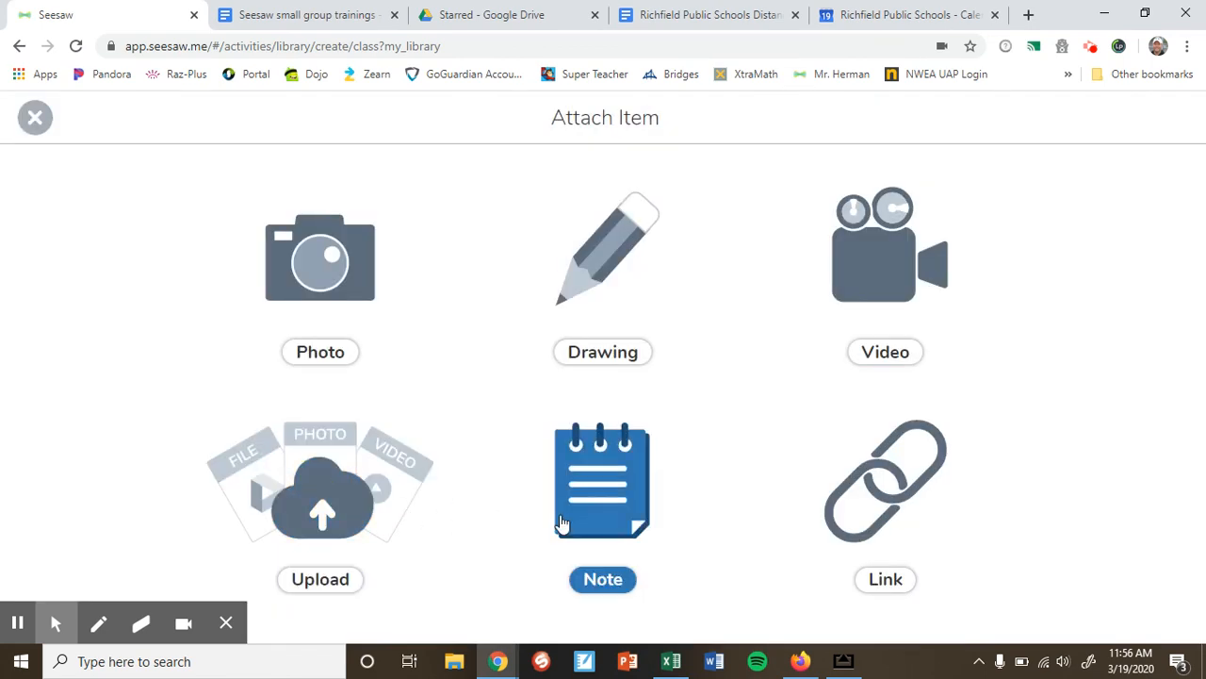
click(331, 500)
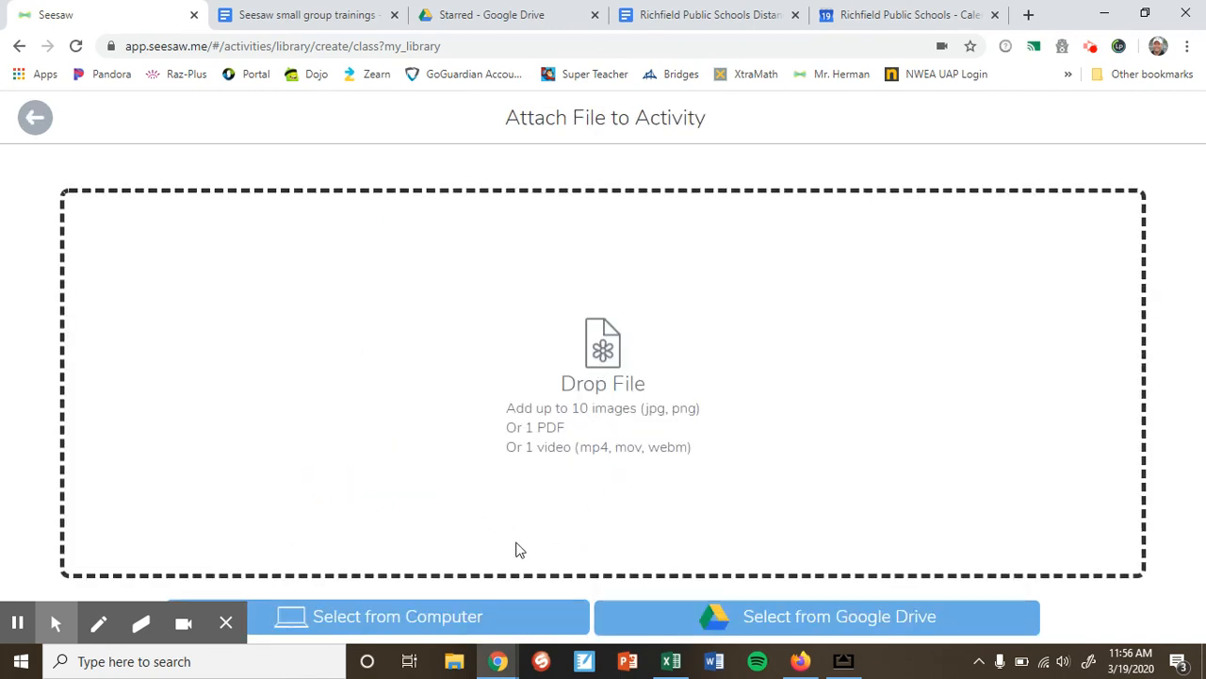
click(423, 613)
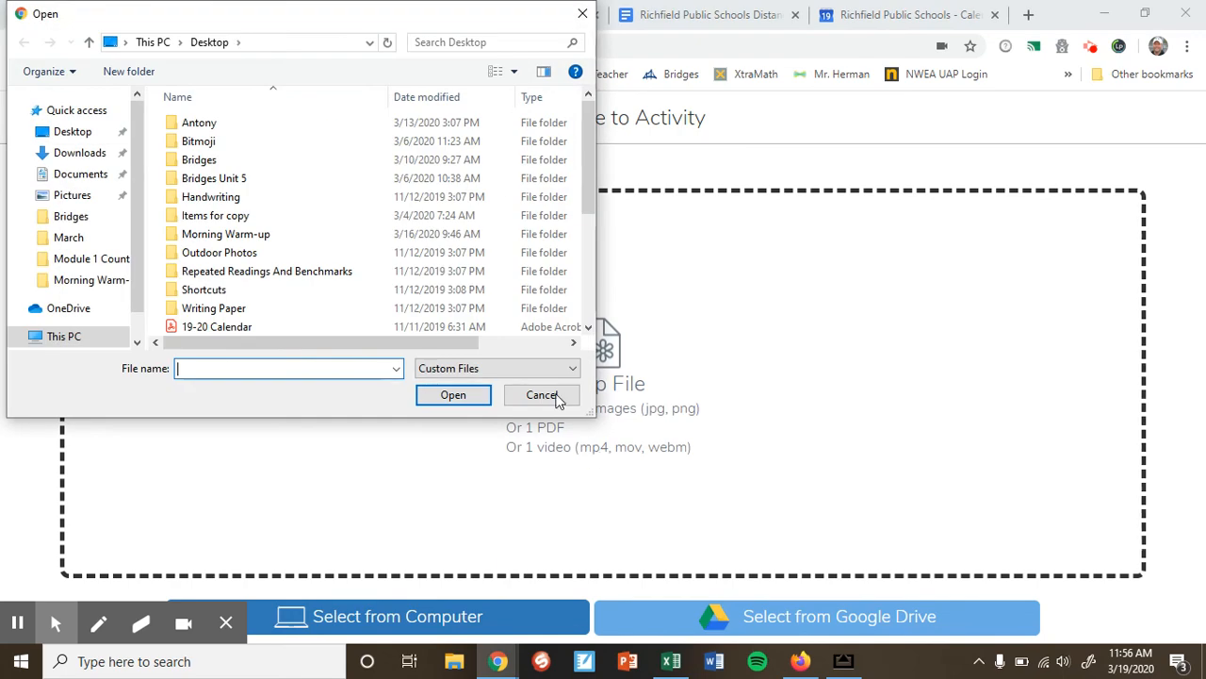
drag(593, 194, 603, 276)
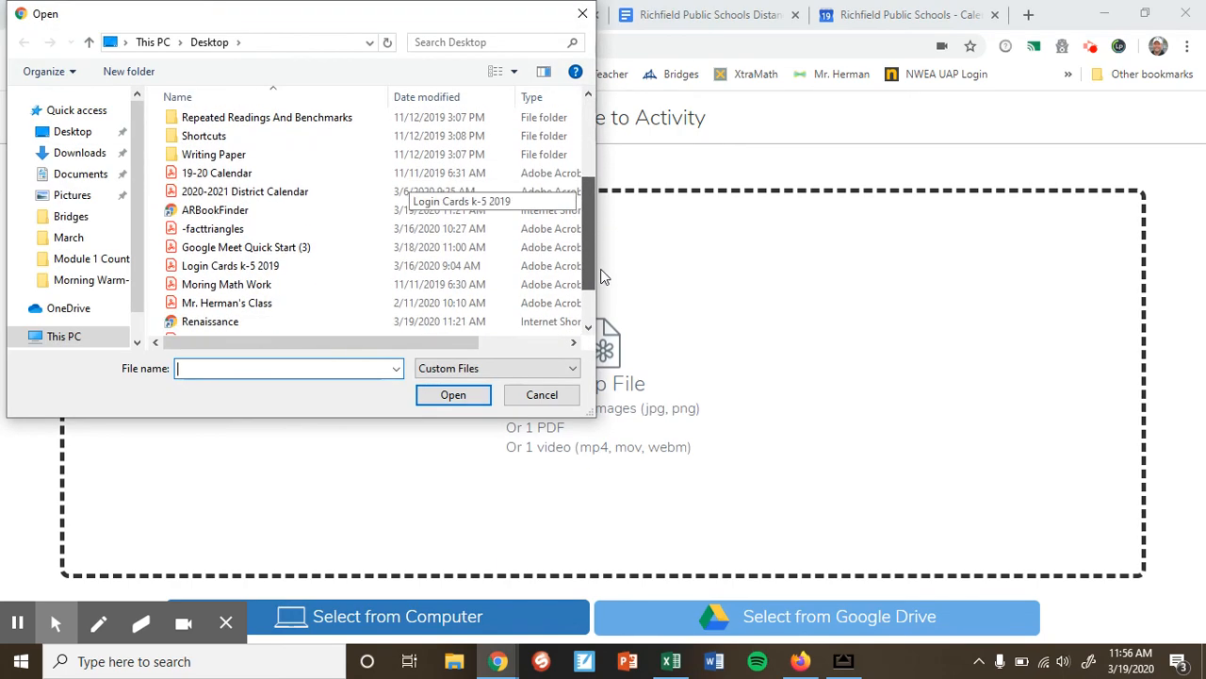
click(235, 279)
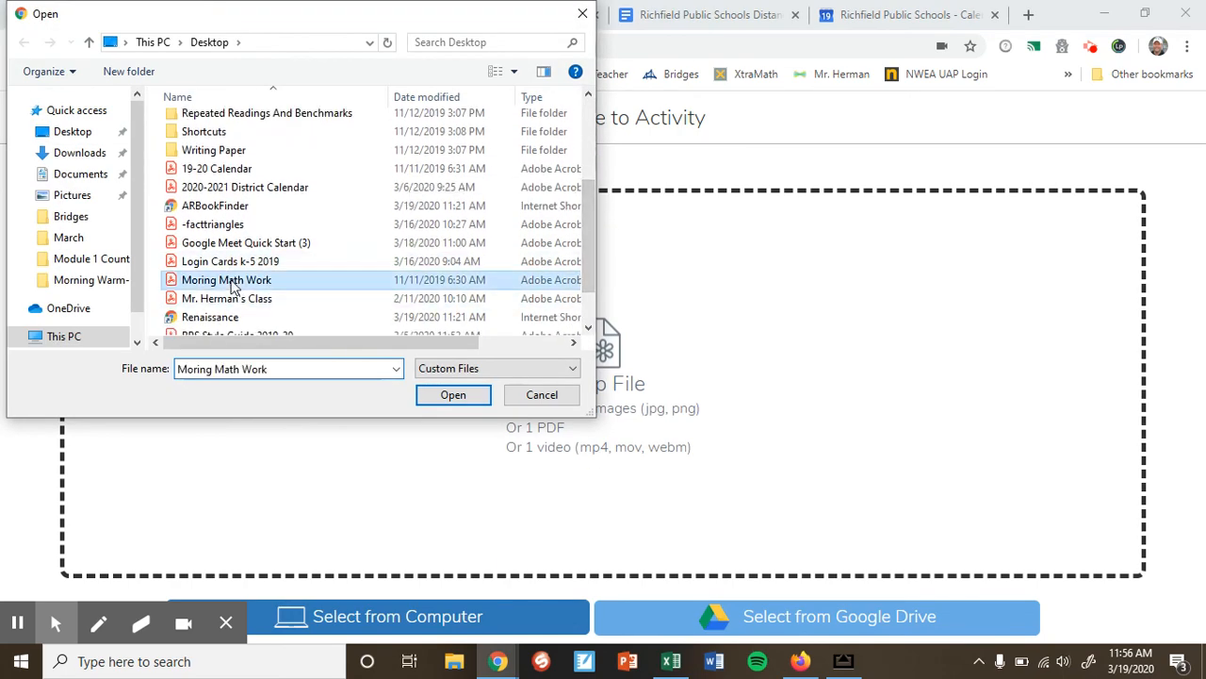
click(453, 396)
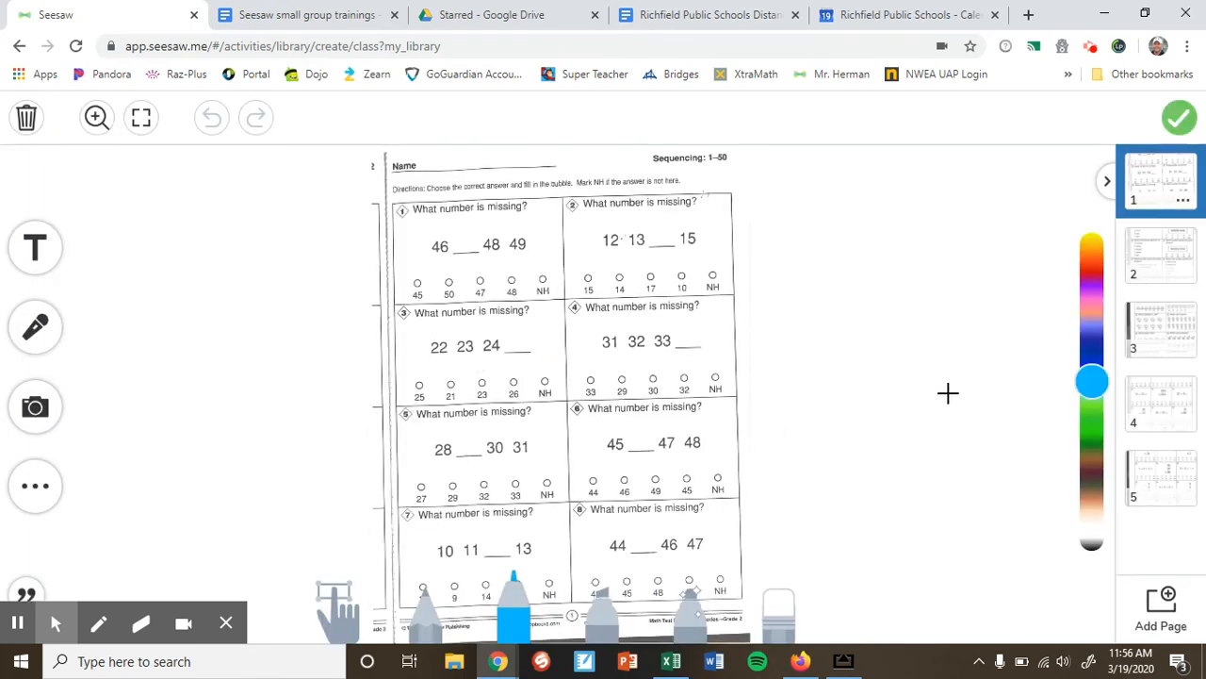
click(1179, 119)
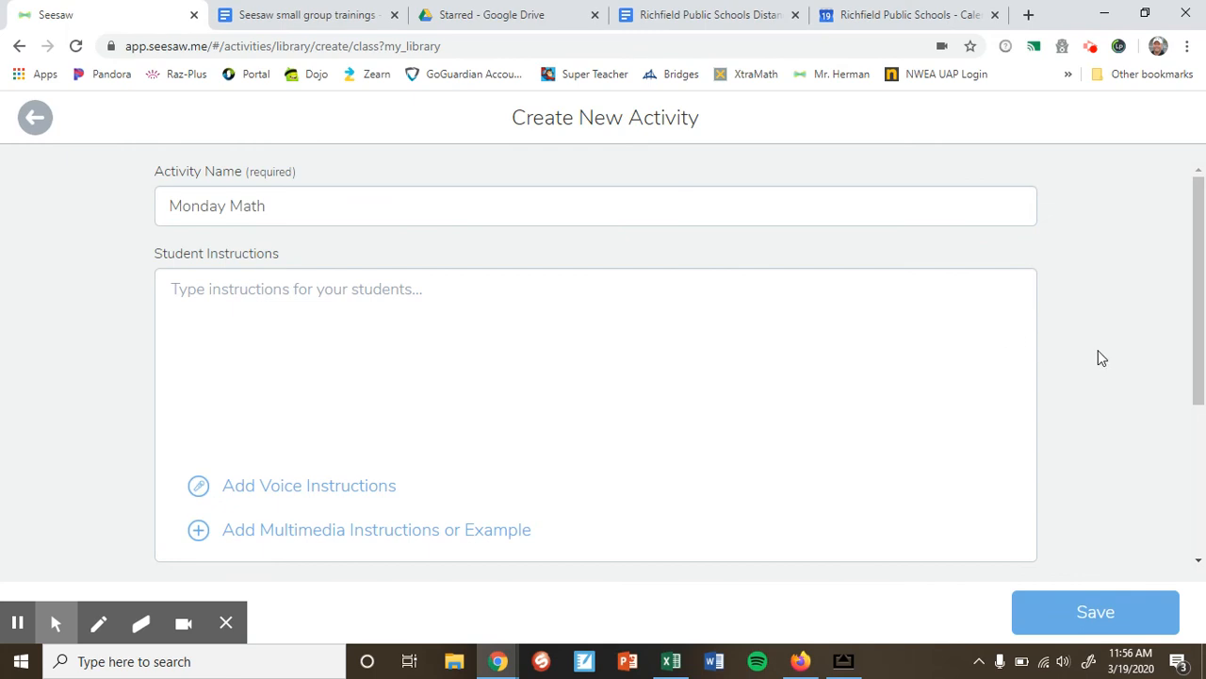
scroll(1096, 368, down, 3)
click(1095, 613)
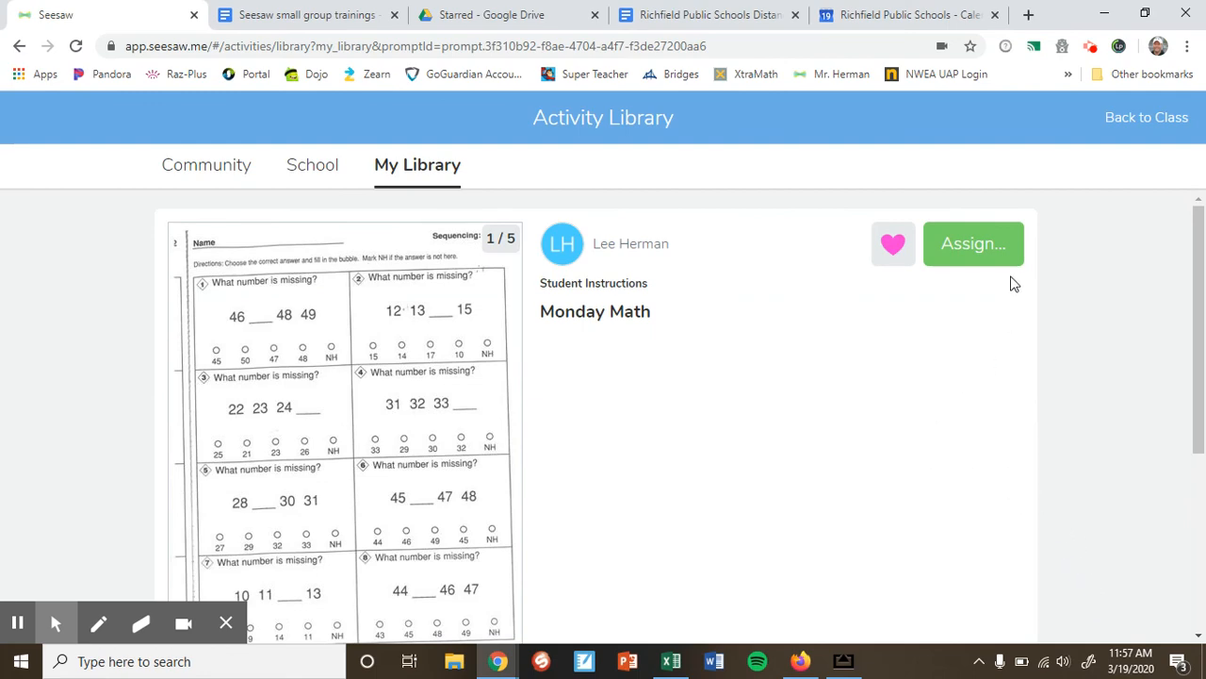
Assign Monday Math in the teacher's own class to only the student whose screen is mirrored in AirServer.
click(962, 245)
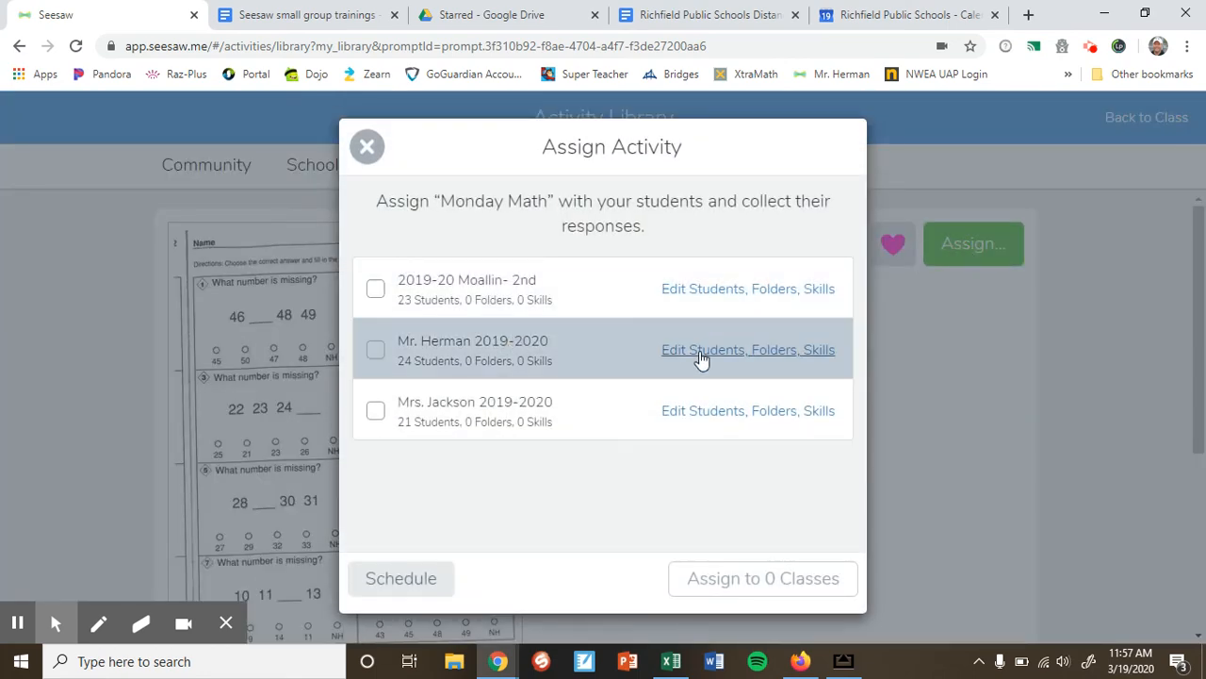
click(375, 350)
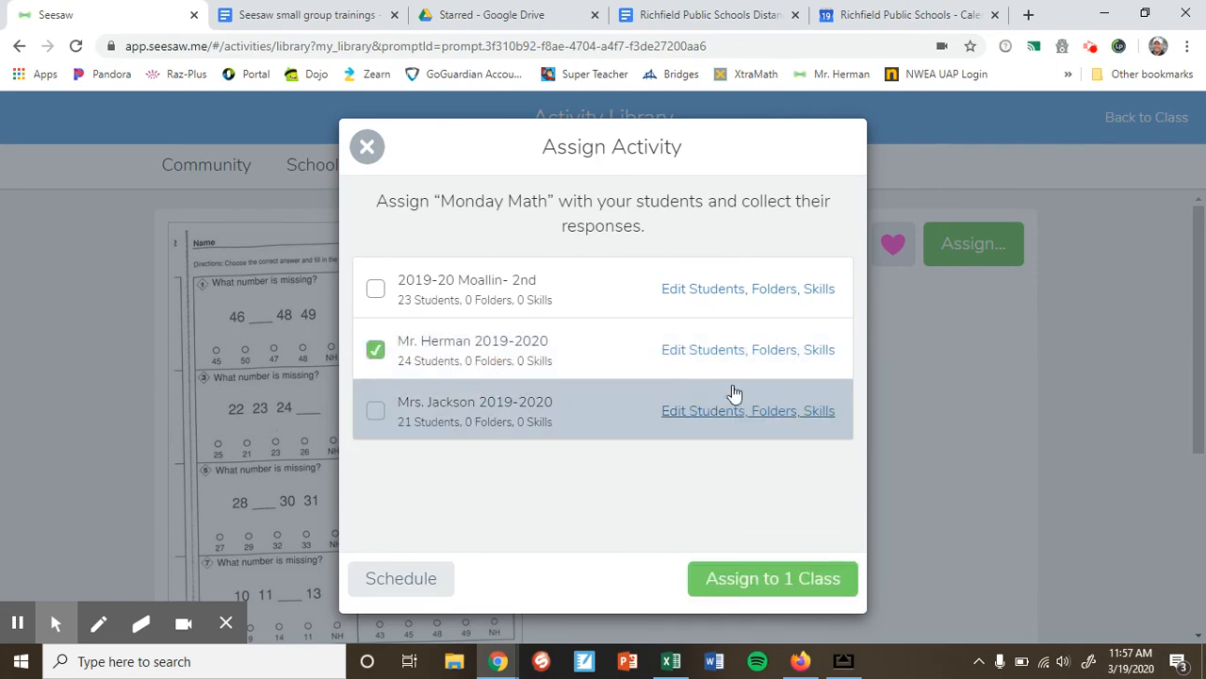
click(725, 352)
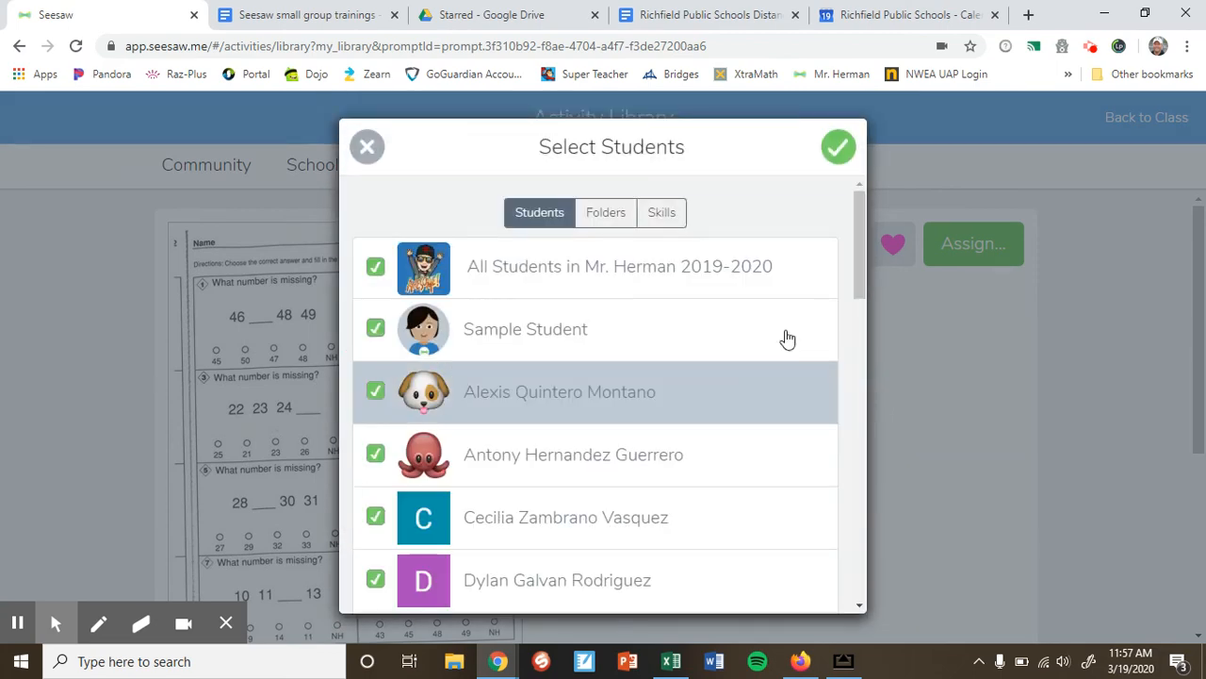
click(376, 269)
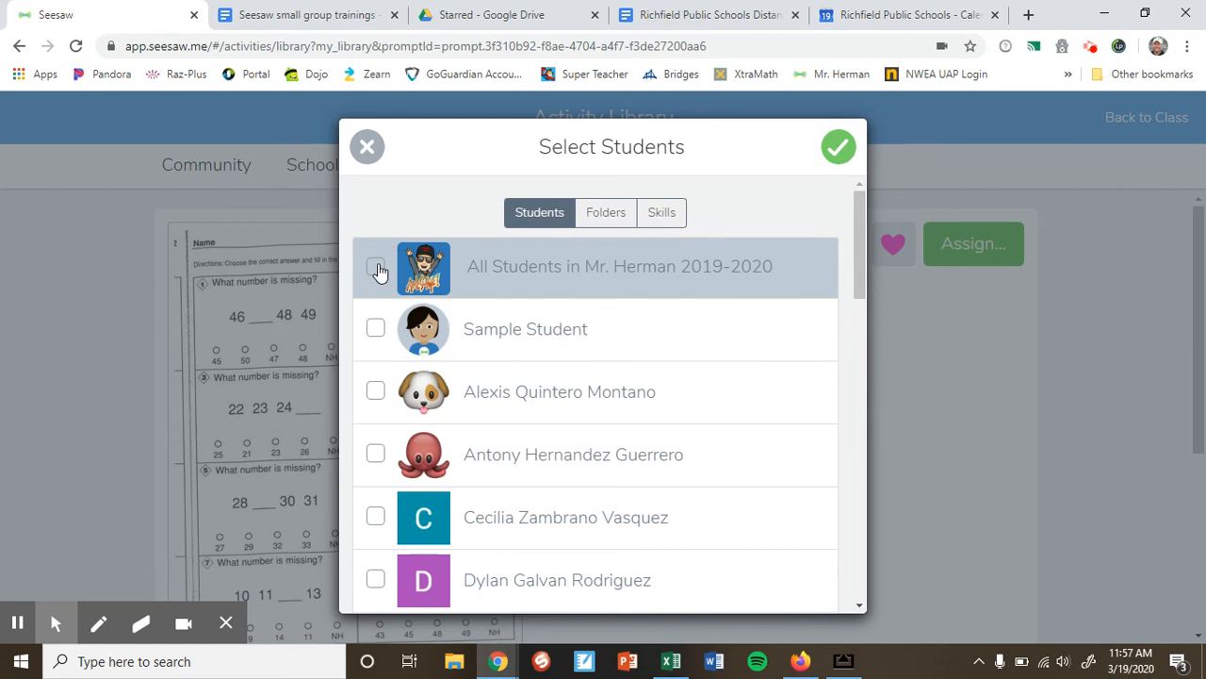
drag(858, 247, 856, 415)
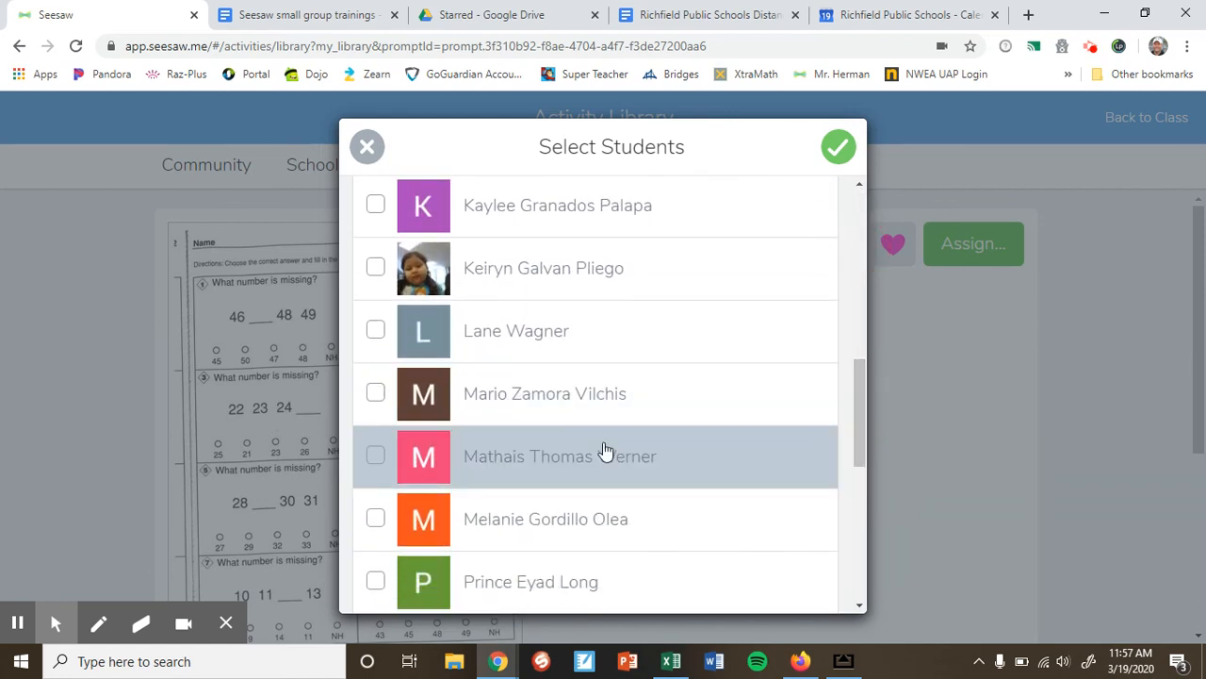
click(376, 458)
click(837, 149)
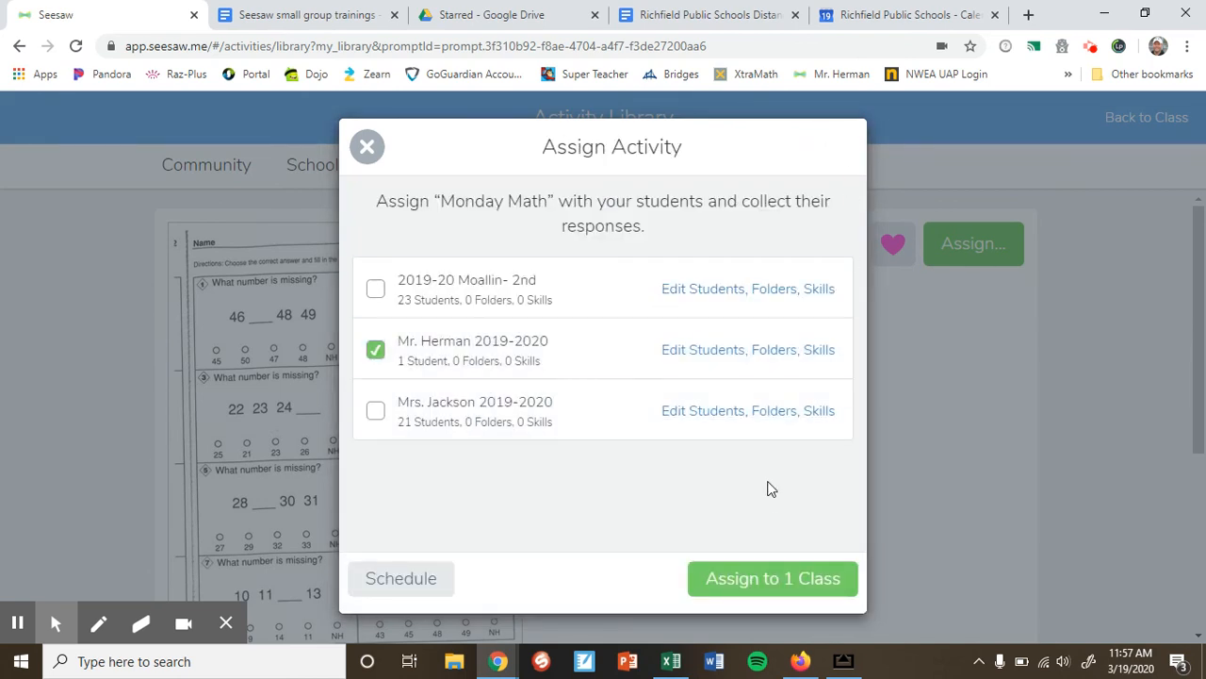
click(770, 568)
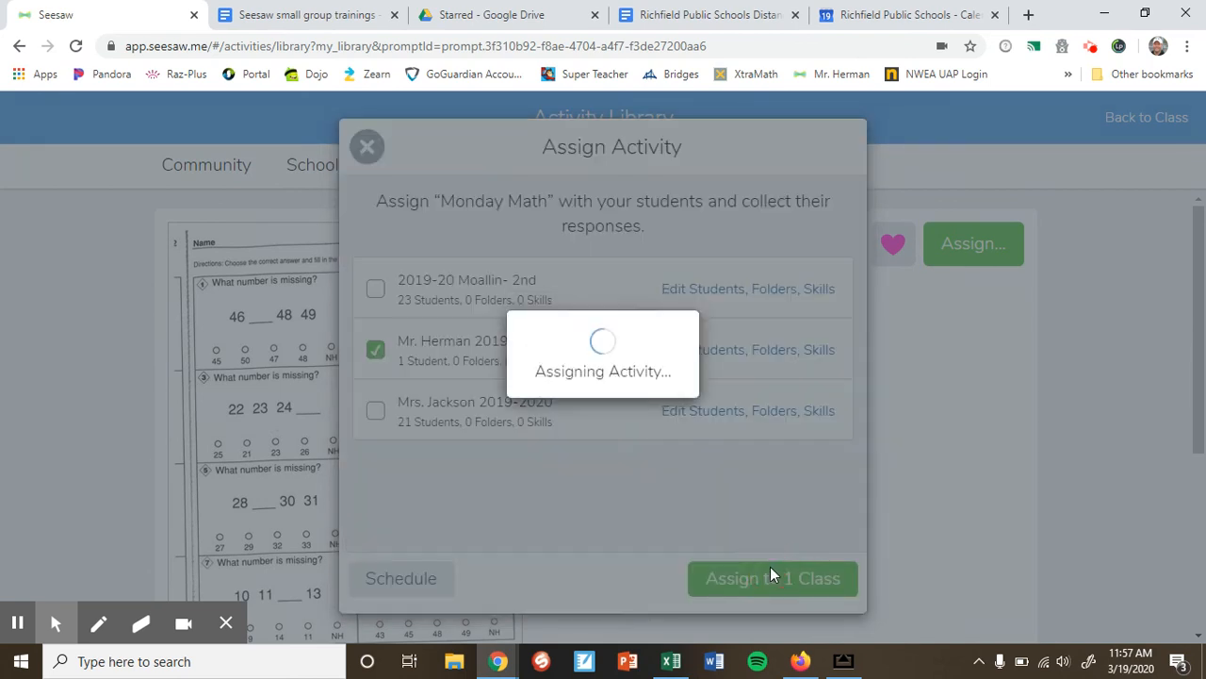
click(368, 147)
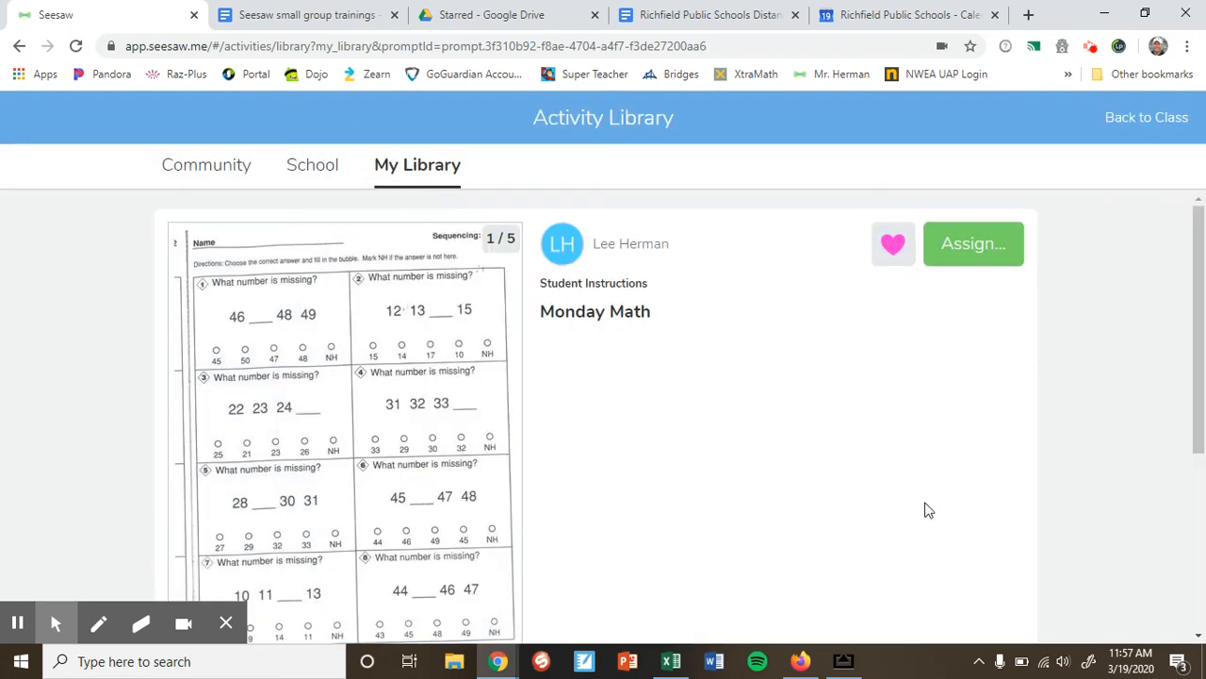
Switch to AirServer to check the student's activities for the Monday Math assignment, and return to Seesaw in Chrome.
click(846, 660)
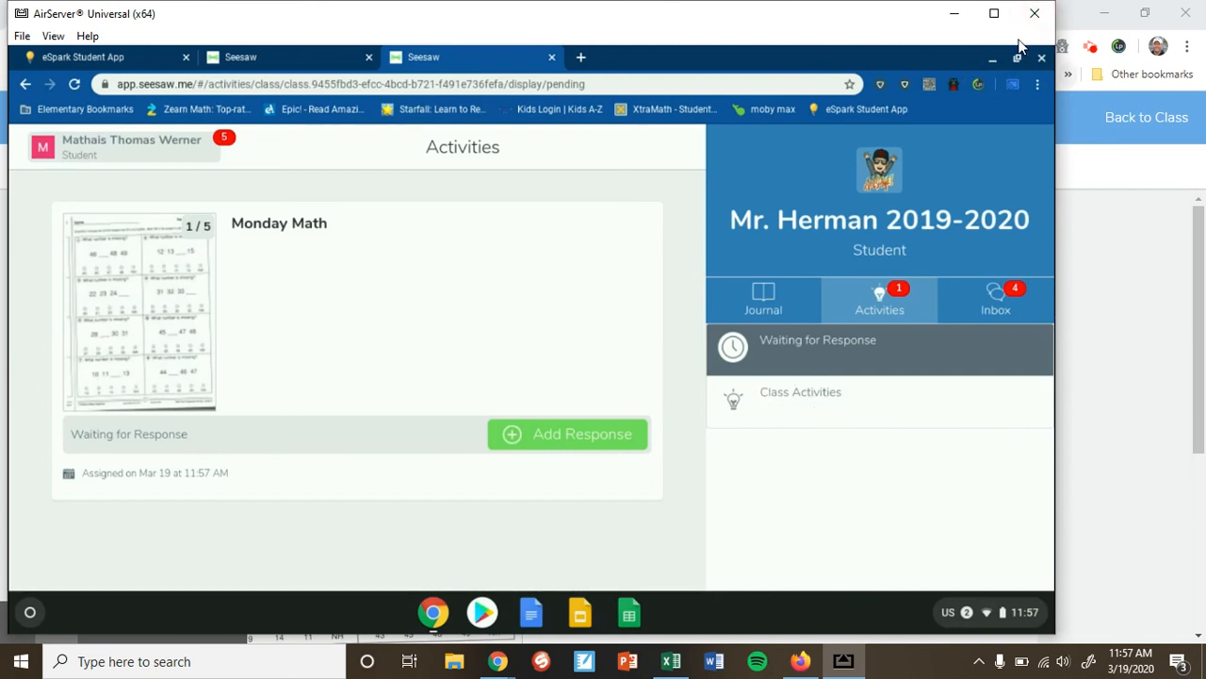
click(963, 13)
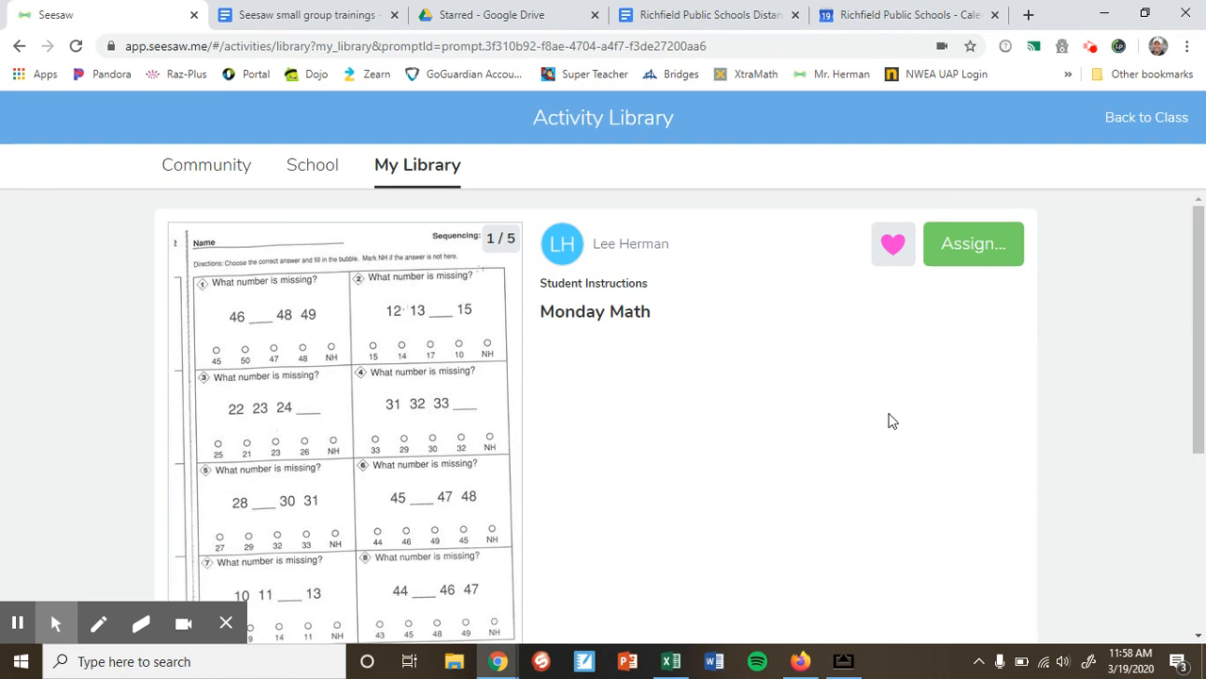
scroll(880, 414, down, 3)
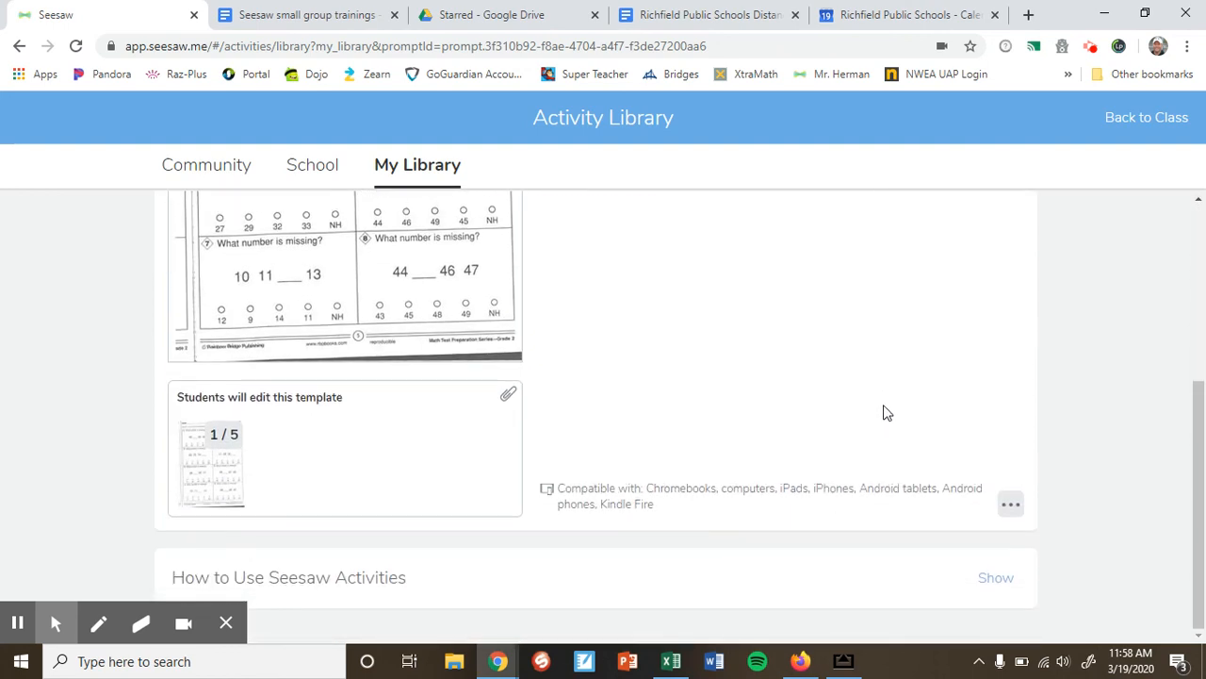
scroll(886, 412, up, 5)
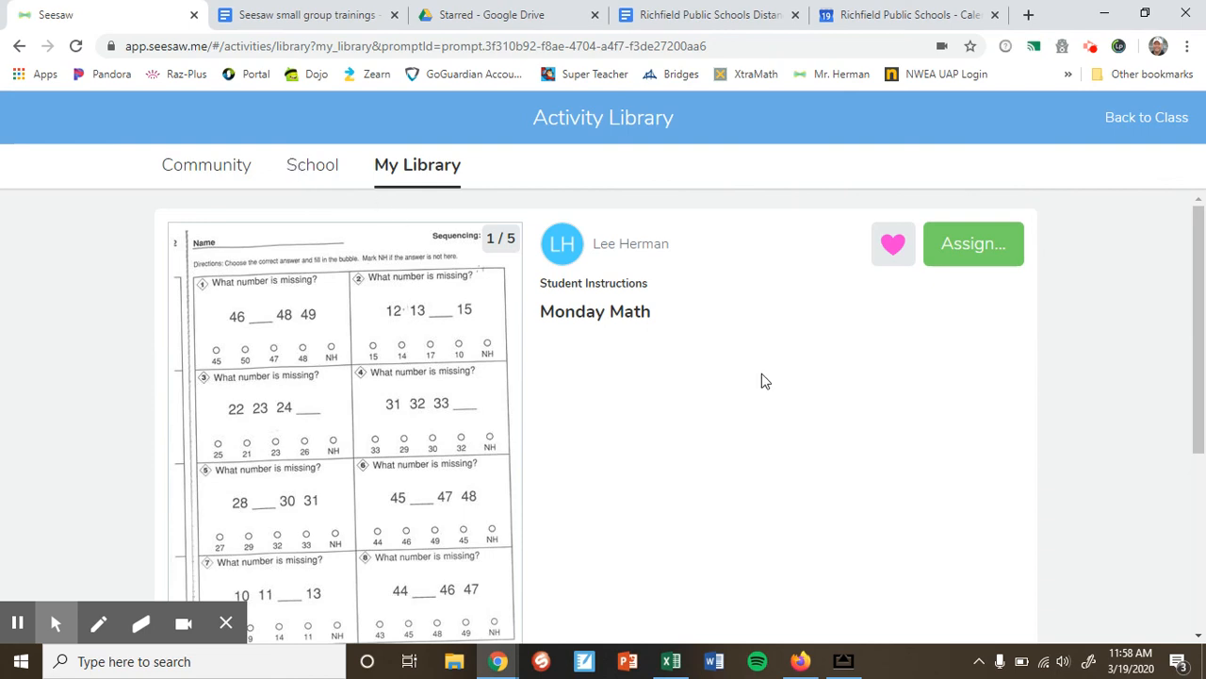
click(546, 609)
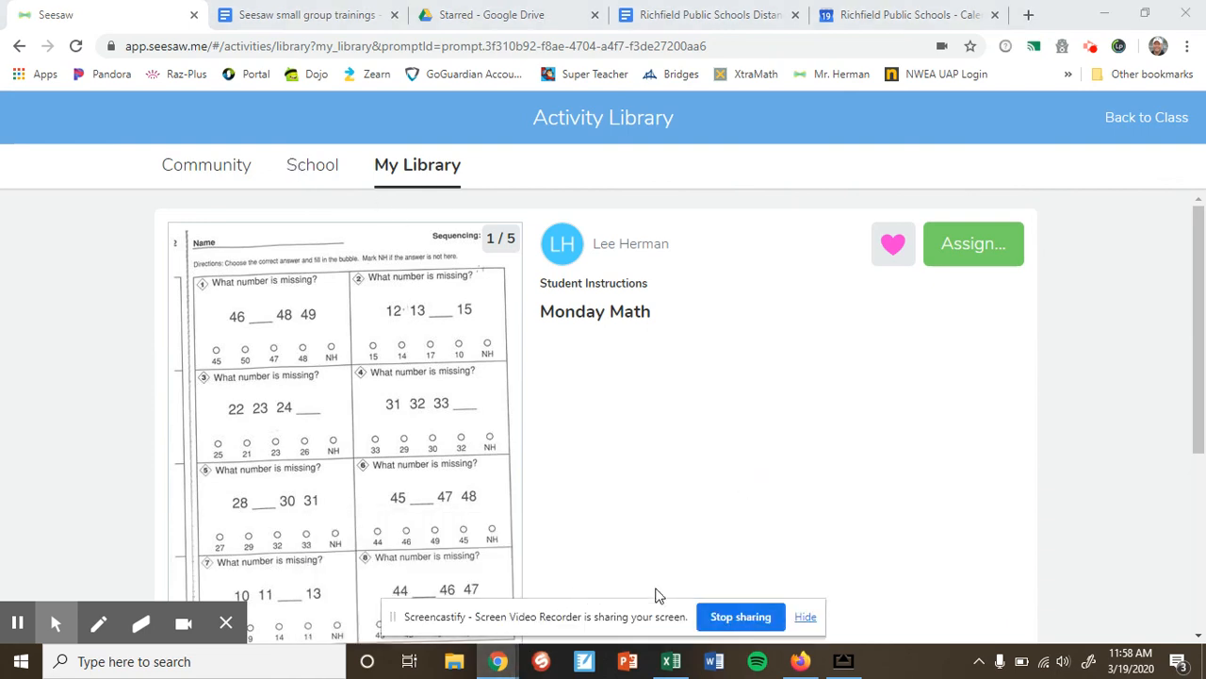